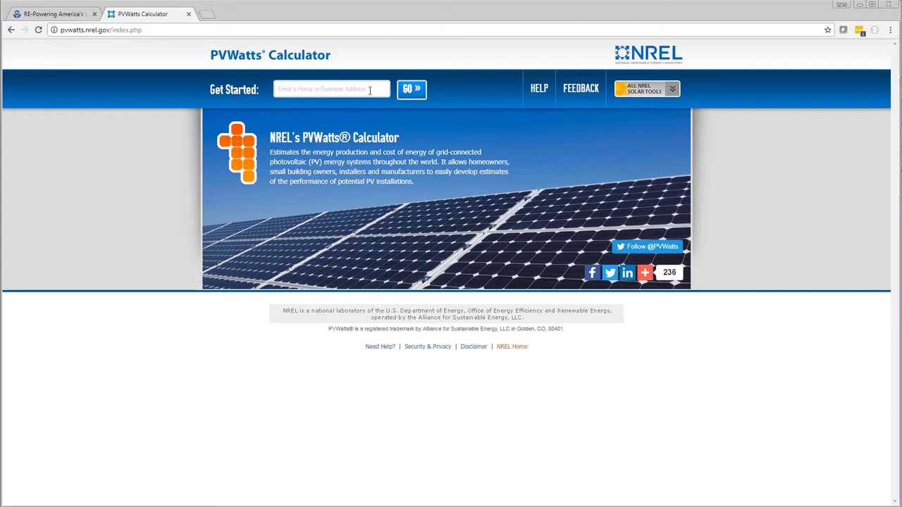
Step: Browse the PVWatts documentation's Solar Resource Data and System Info help topics
{"action": "left_click", "coordinate": [539, 90]}
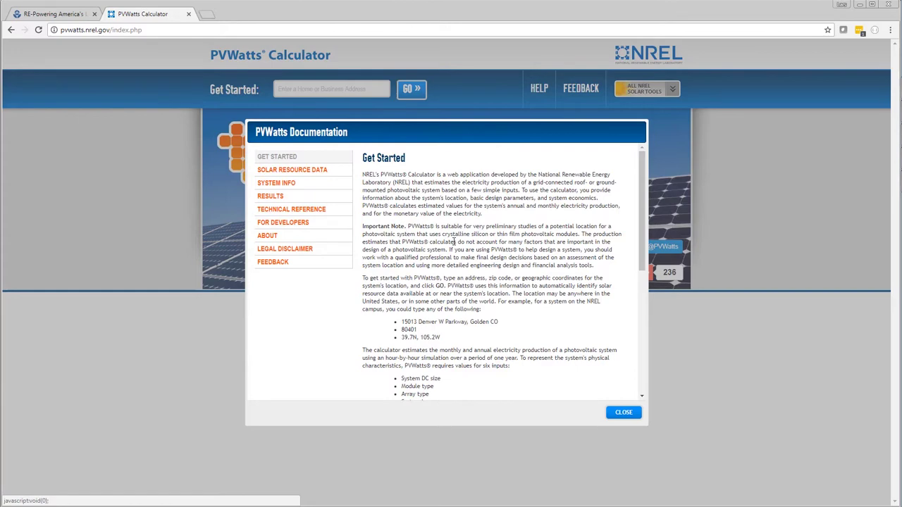
{"action": "scroll", "coordinate": [455, 241], "scroll_direction": "down", "scroll_amount": 5}
{"action": "scroll", "coordinate": [452, 245], "scroll_direction": "up", "scroll_amount": 5}
{"action": "left_click", "coordinate": [280, 172]}
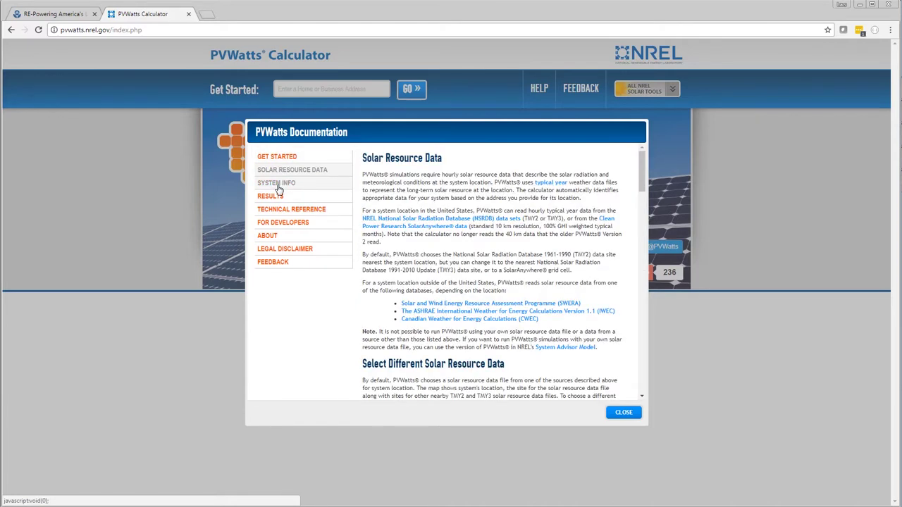
{"action": "left_click", "coordinate": [277, 184]}
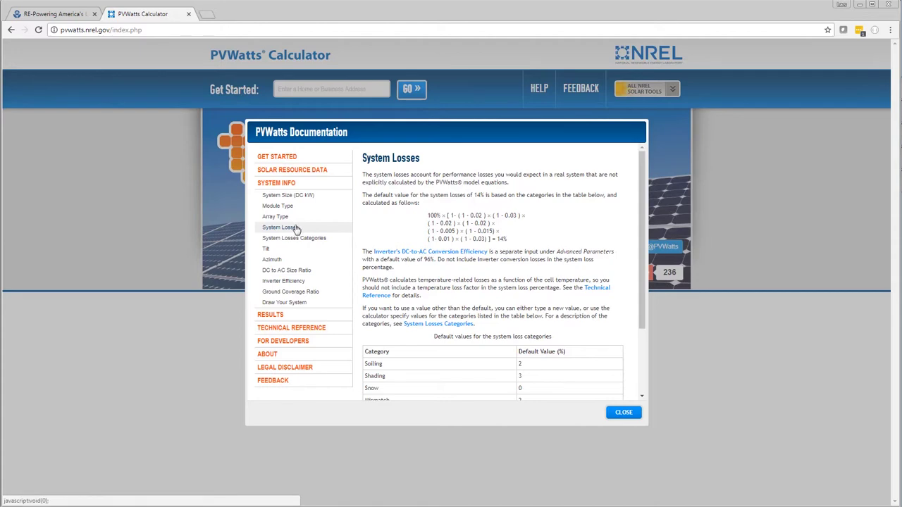
{"action": "left_click", "coordinate": [629, 416]}
Step: Look over the feedback information and NREL's financial and solar data tool lists
{"action": "left_click", "coordinate": [581, 89]}
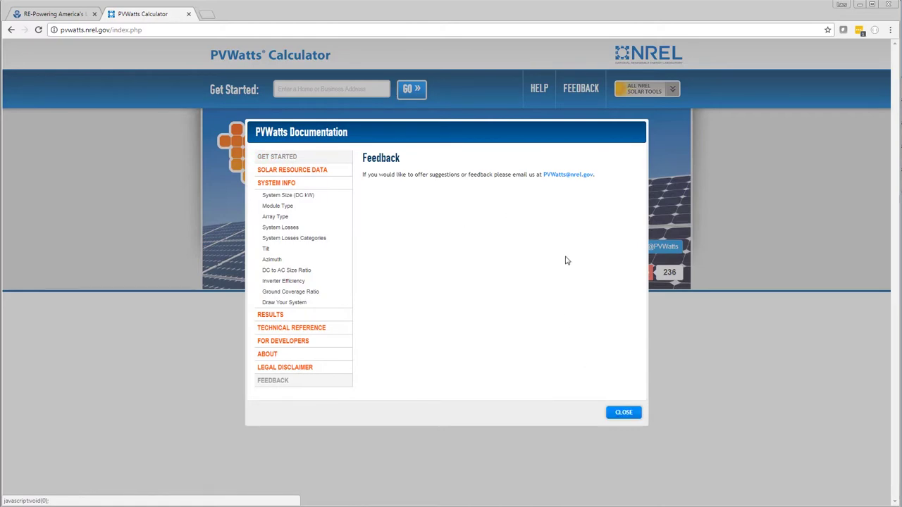
{"action": "left_click", "coordinate": [623, 414]}
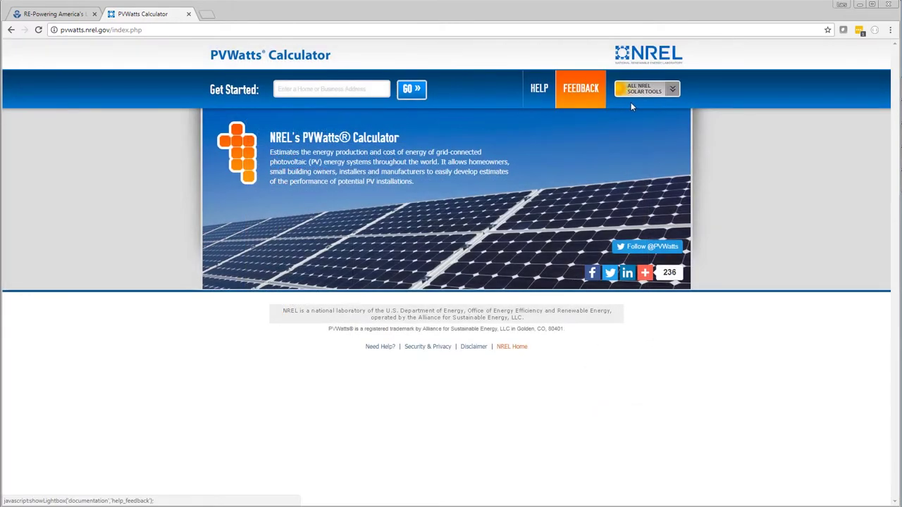
{"action": "left_click", "coordinate": [673, 90]}
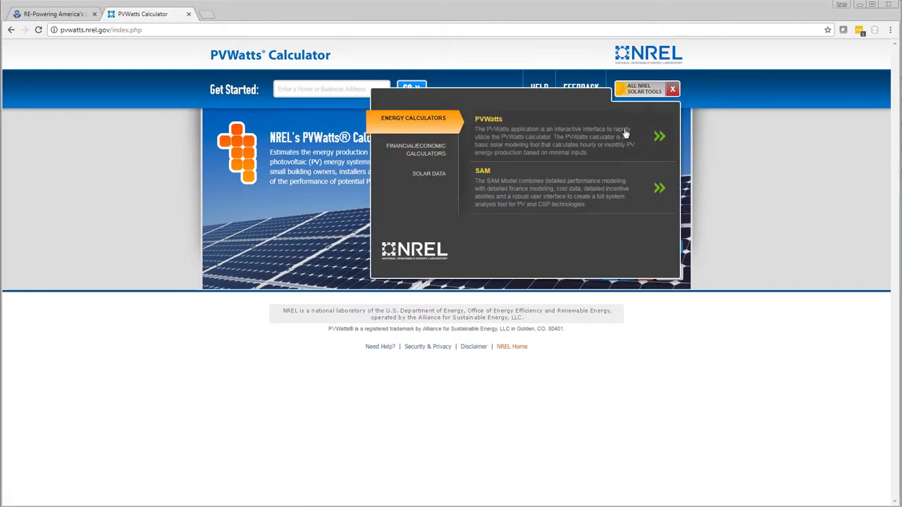
{"action": "left_click", "coordinate": [419, 152]}
{"action": "left_click", "coordinate": [420, 183]}
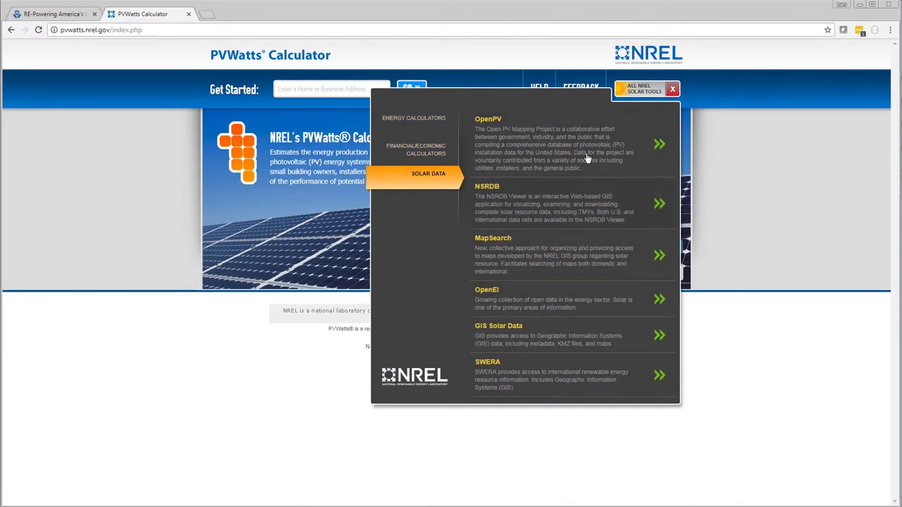
{"action": "left_click", "coordinate": [673, 92]}
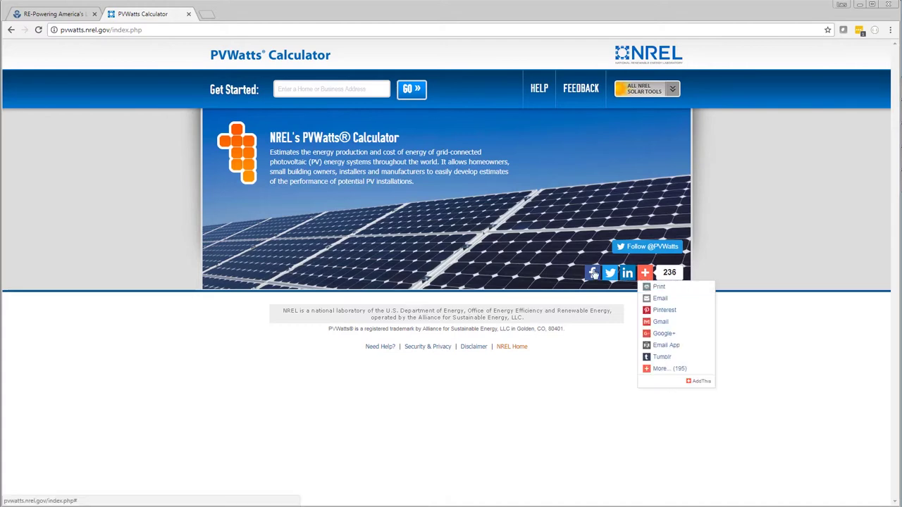
Step: Enter location 'golden, co' and select the TMY3 Denver/Centennial weather station, 2.0 mi away
{"action": "left_click", "coordinate": [310, 89]}
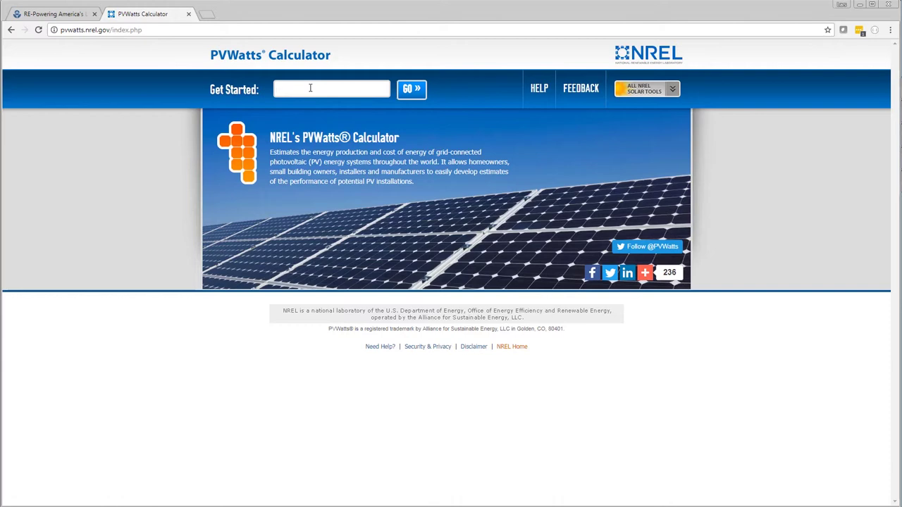
{"action": "type", "text": "gold"}
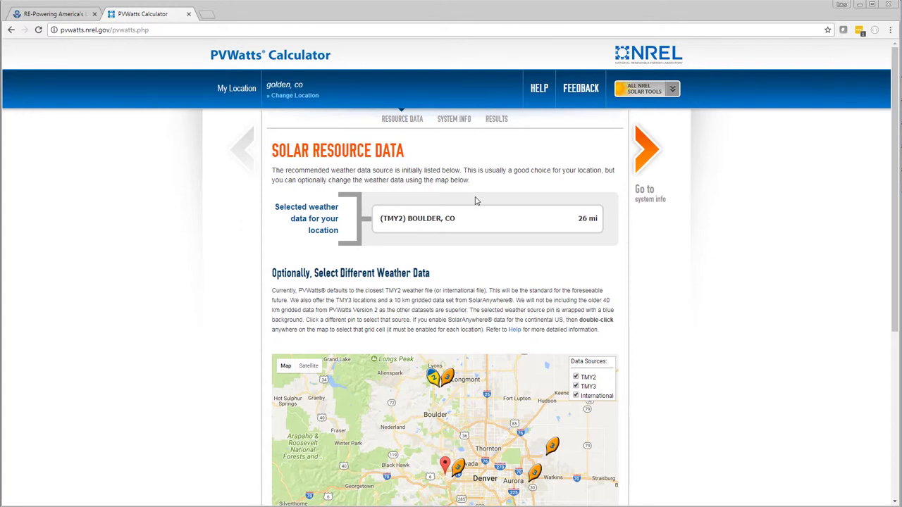
{"action": "scroll", "coordinate": [478, 205], "scroll_direction": "down", "scroll_amount": 2}
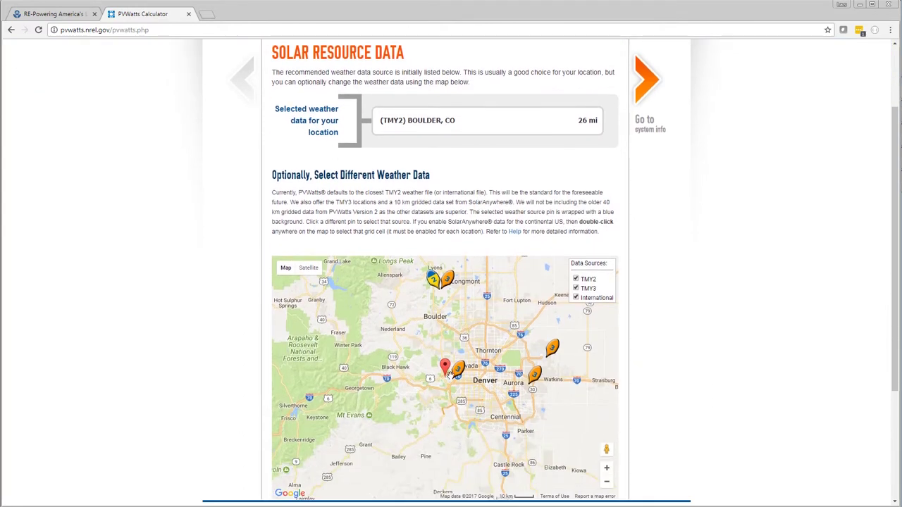
{"action": "left_click_drag", "start_coordinate": [451, 364], "coordinate": [465, 378]}
{"action": "left_click", "coordinate": [534, 389]}
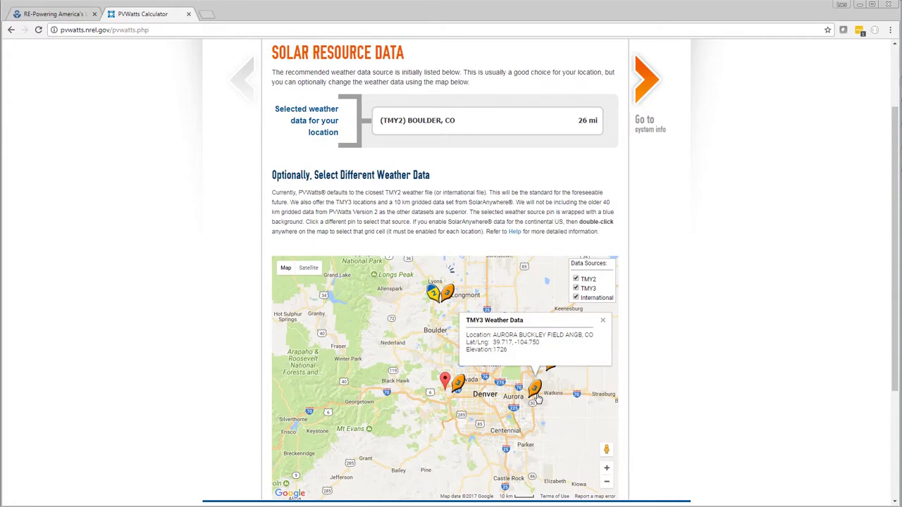
{"action": "scroll", "coordinate": [348, 270], "scroll_direction": "down", "scroll_amount": 1}
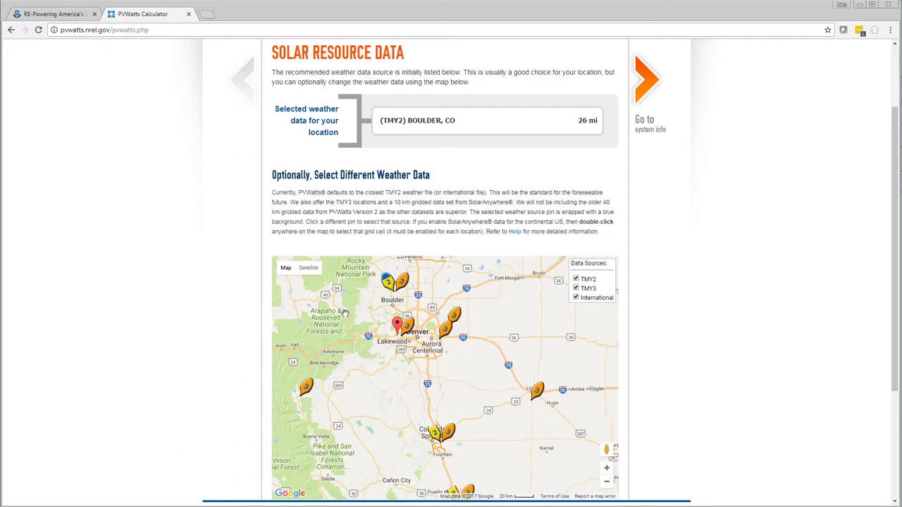
{"action": "left_click", "coordinate": [407, 324]}
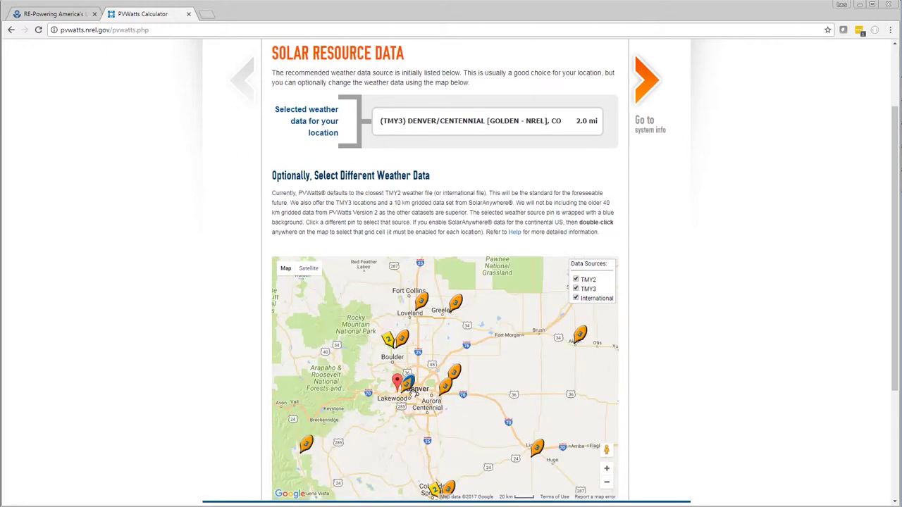
{"action": "scroll", "coordinate": [548, 239], "scroll_direction": "up", "scroll_amount": 3}
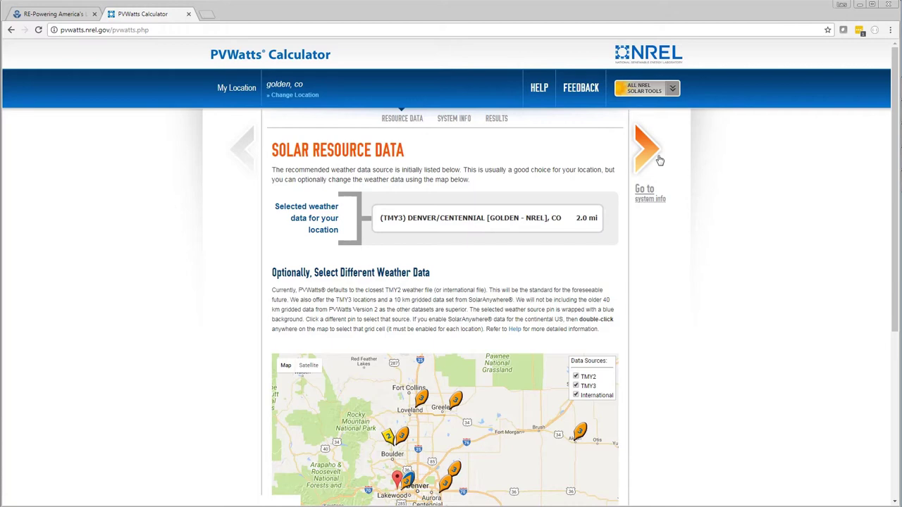
Step: Go to the System Info form and read the DC System Size help
{"action": "left_click", "coordinate": [657, 160]}
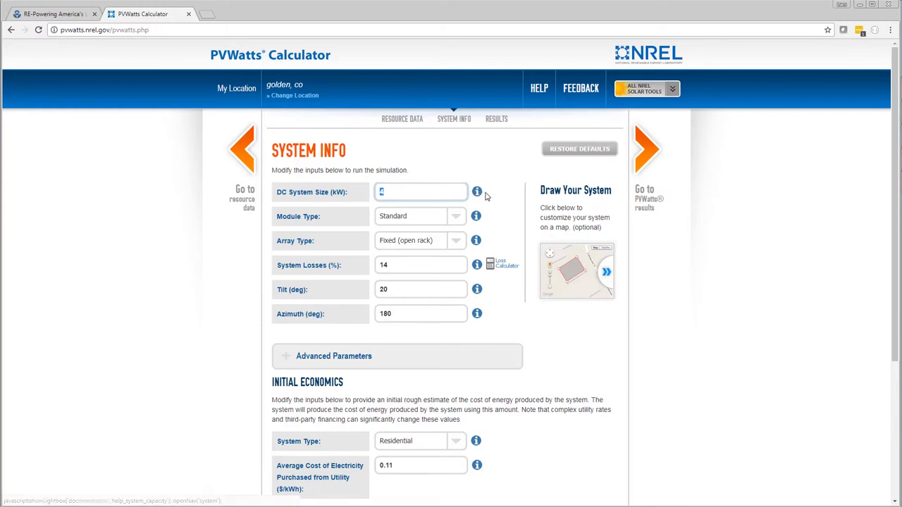
{"action": "left_click", "coordinate": [477, 193]}
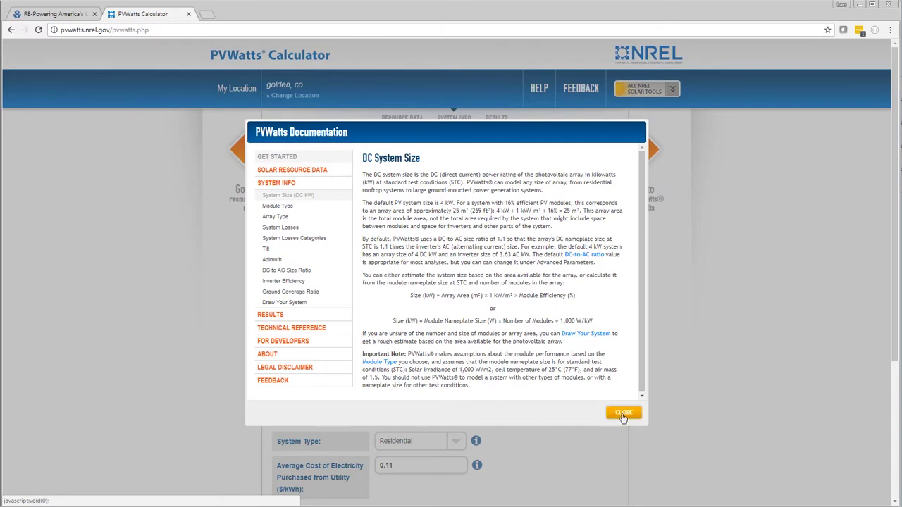
{"action": "left_click", "coordinate": [624, 413]}
{"action": "left_click", "coordinate": [408, 190]}
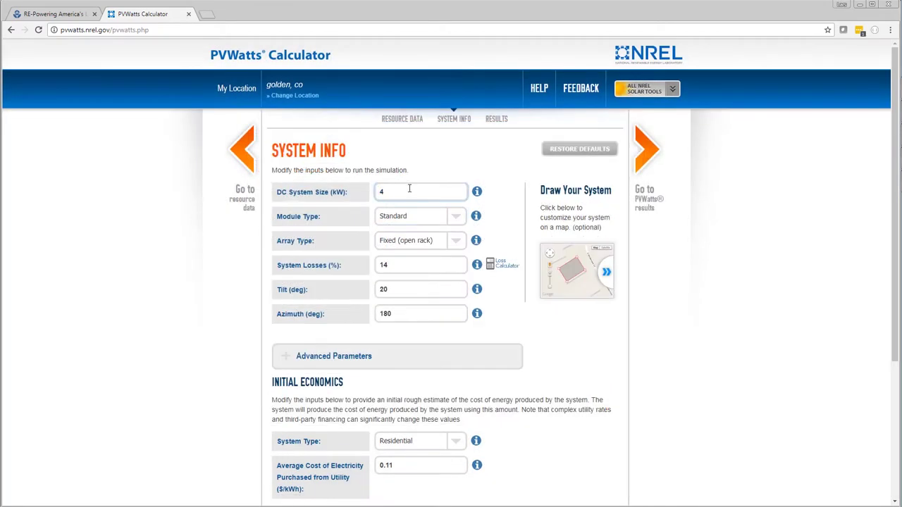
{"action": "left_click", "coordinate": [462, 223]}
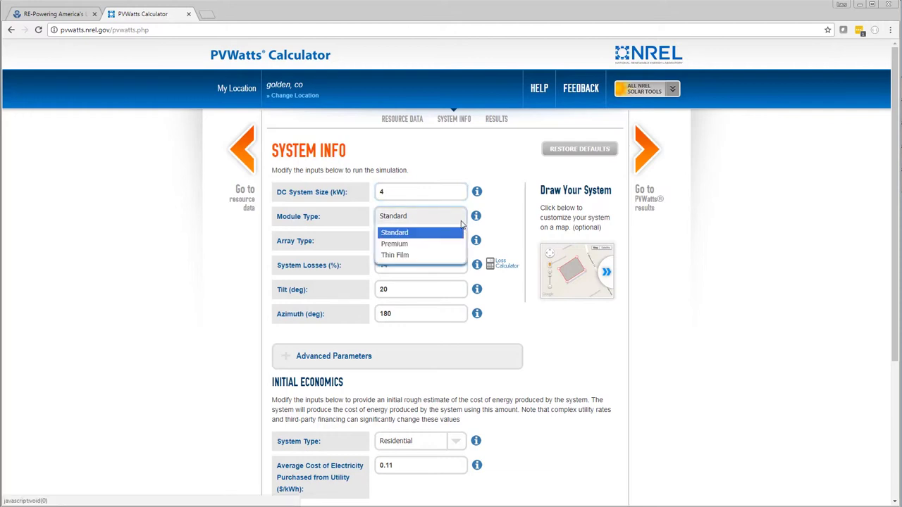
{"action": "left_click", "coordinate": [462, 225]}
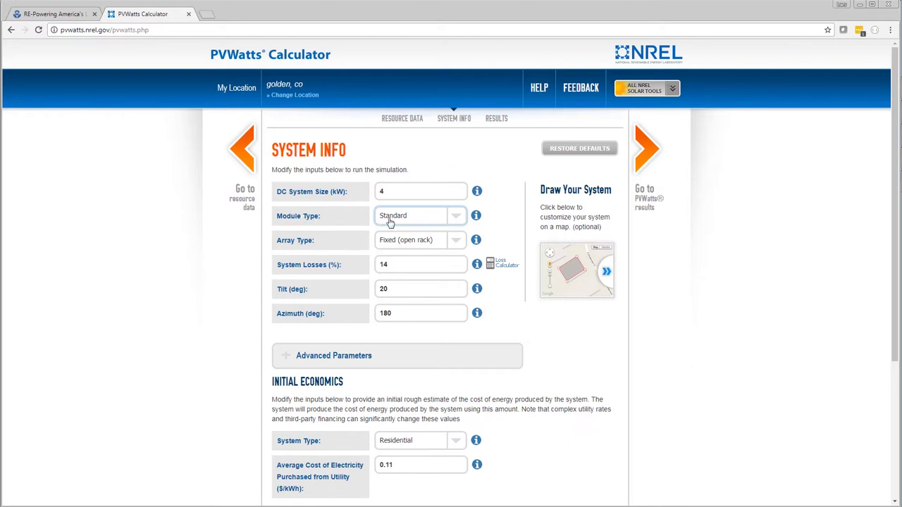
{"action": "left_click", "coordinate": [457, 219]}
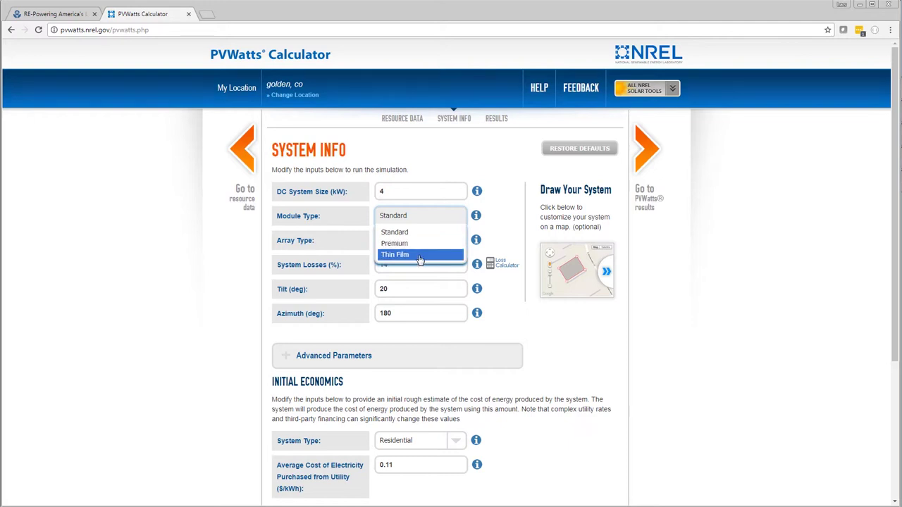
{"action": "left_click", "coordinate": [409, 232]}
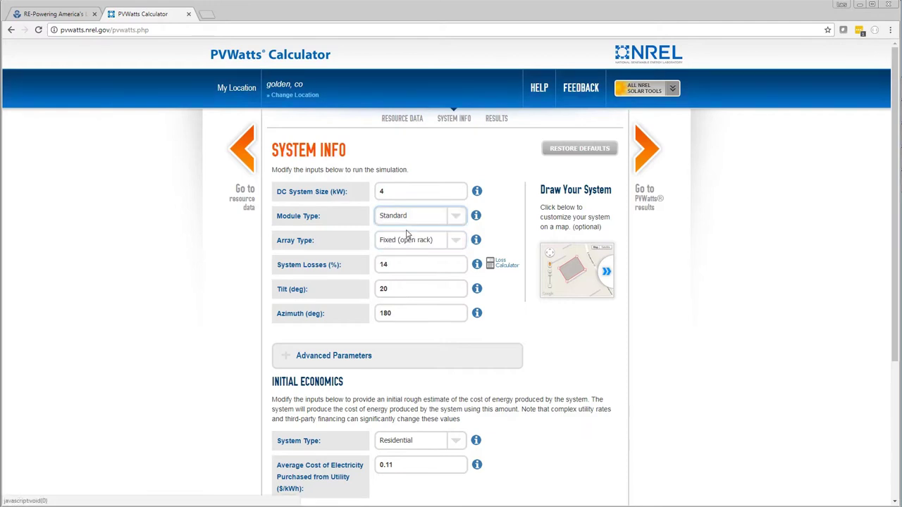
{"action": "left_click", "coordinate": [456, 246]}
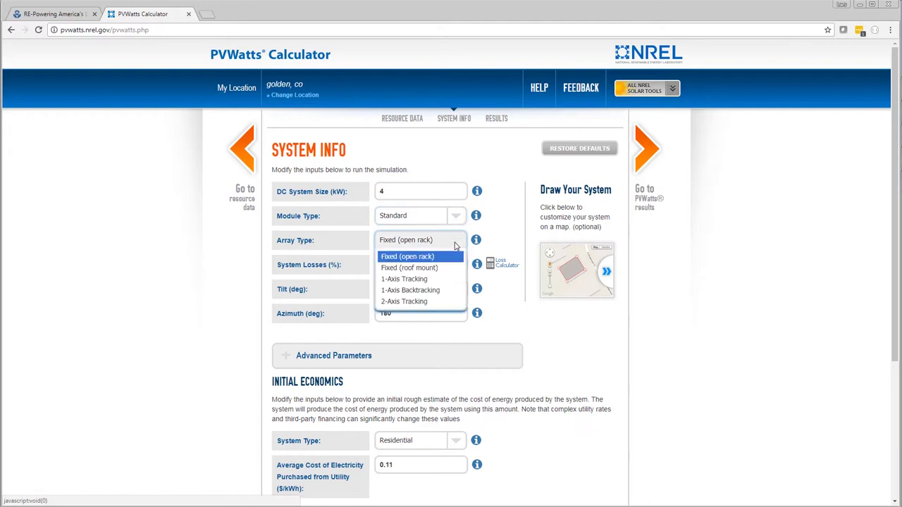
{"action": "left_click", "coordinate": [415, 257]}
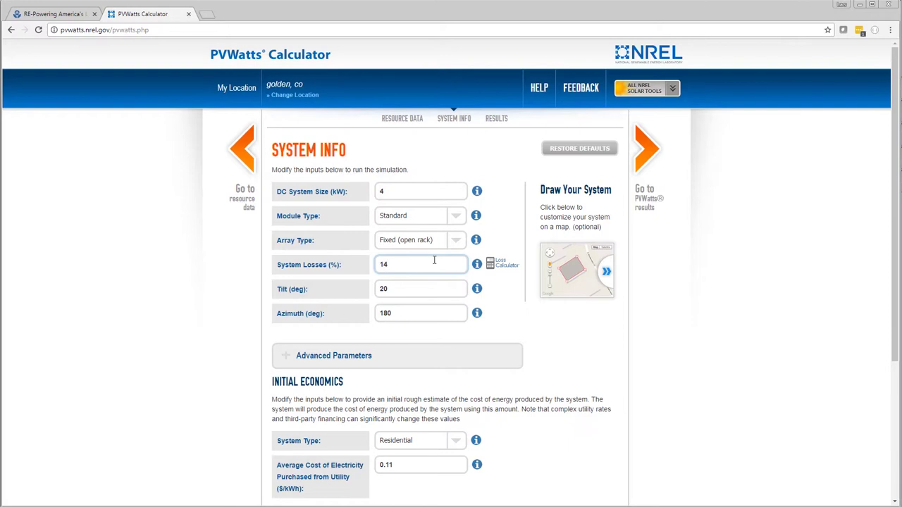
{"action": "left_click", "coordinate": [382, 264]}
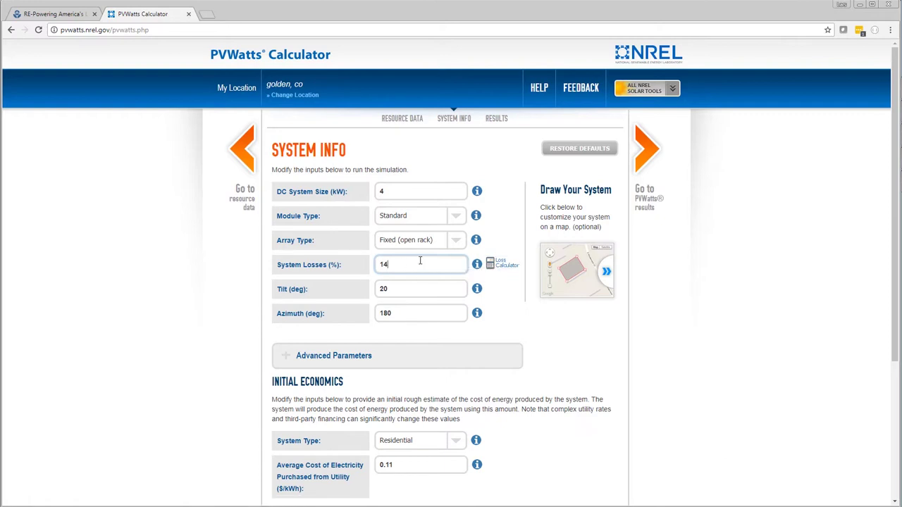
Step: In the losses breakdown, read the Soiling help, change Soiling to 1, and save
{"action": "left_click", "coordinate": [501, 266]}
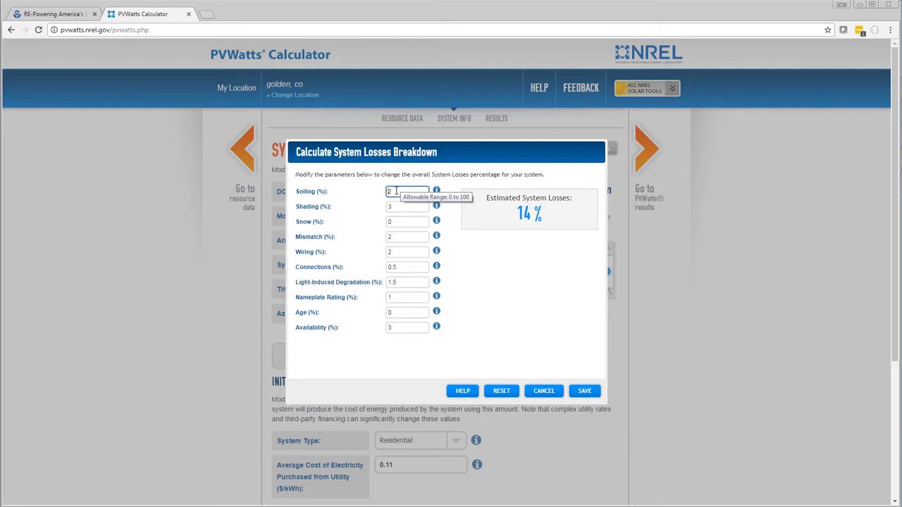
{"action": "left_click", "coordinate": [392, 193]}
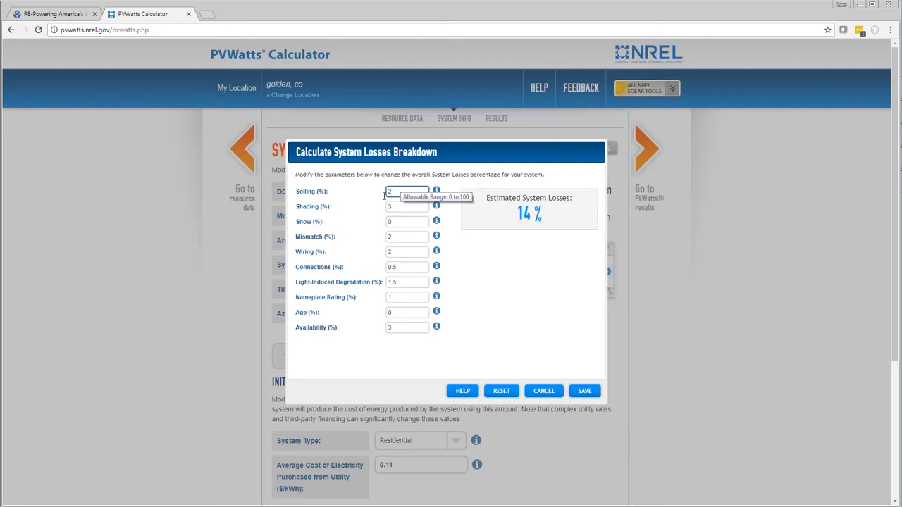
{"action": "left_click", "coordinate": [436, 191]}
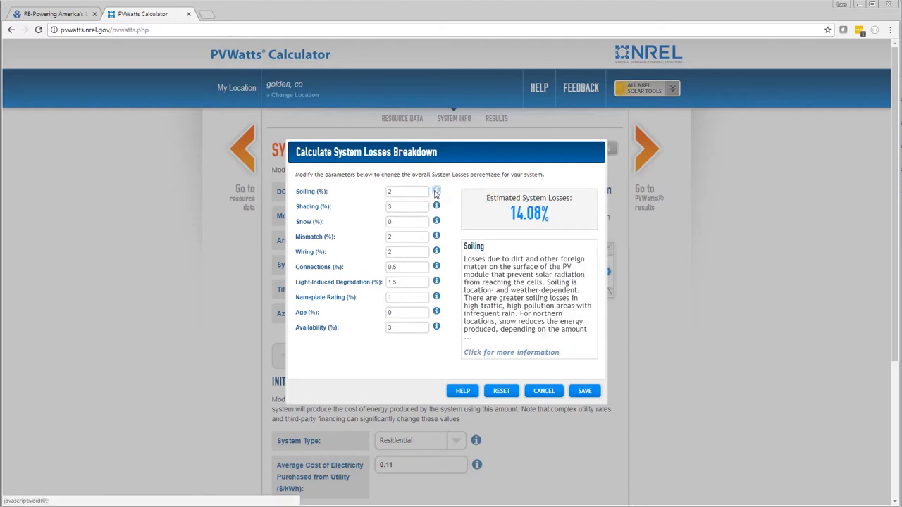
{"action": "left_click", "coordinate": [532, 353]}
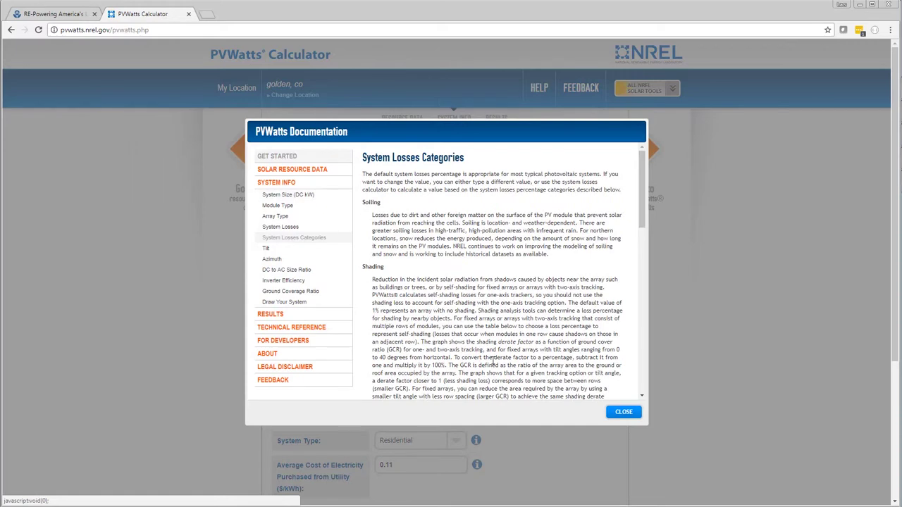
{"action": "left_click", "coordinate": [622, 413]}
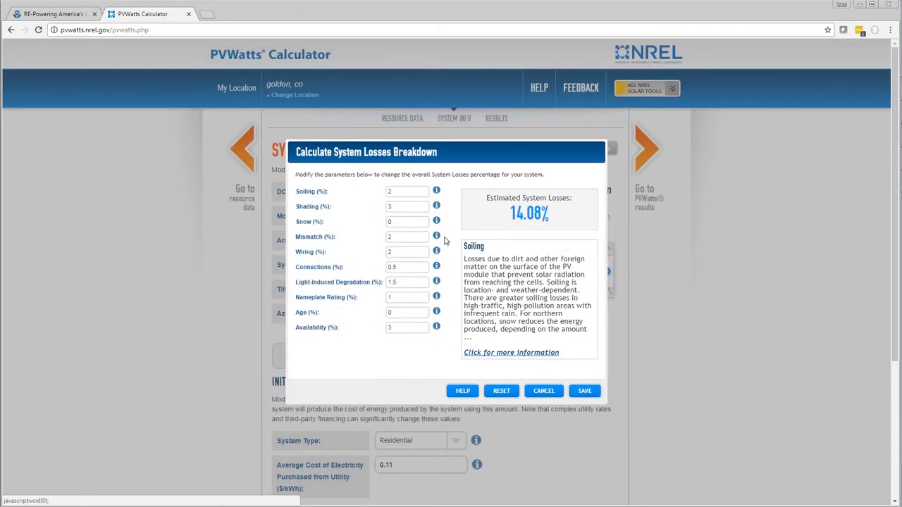
{"action": "double_click", "coordinate": [402, 192]}
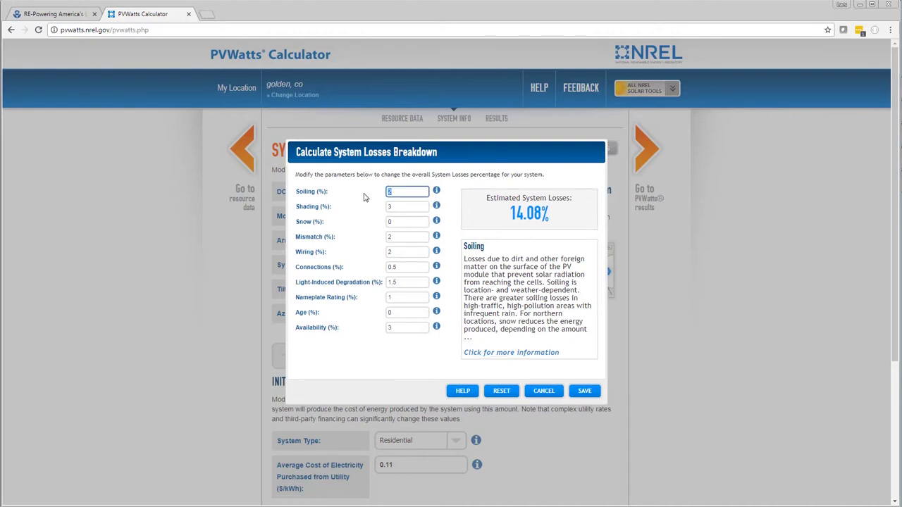
{"action": "type", "text": "1"}
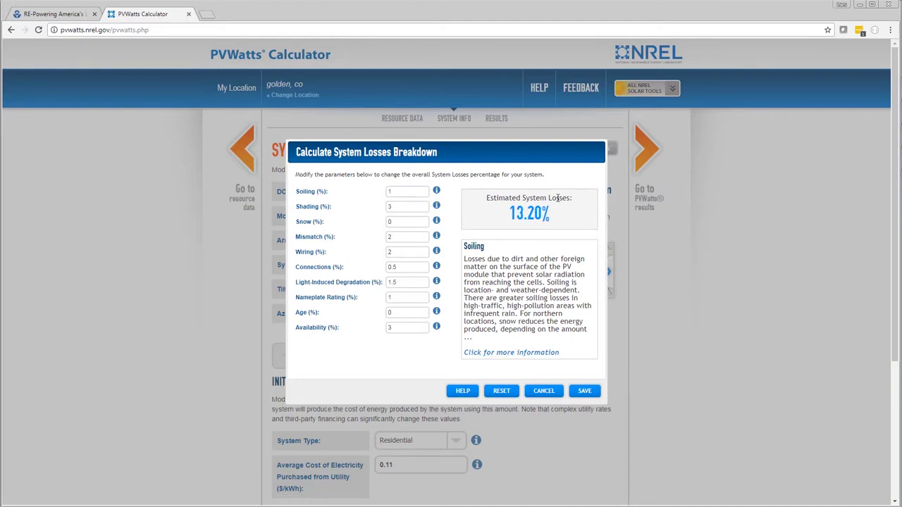
{"action": "left_click", "coordinate": [585, 392]}
Step: Reset the loss breakdown to defaults and save, giving System Losses 14.08%
{"action": "left_click", "coordinate": [451, 264]}
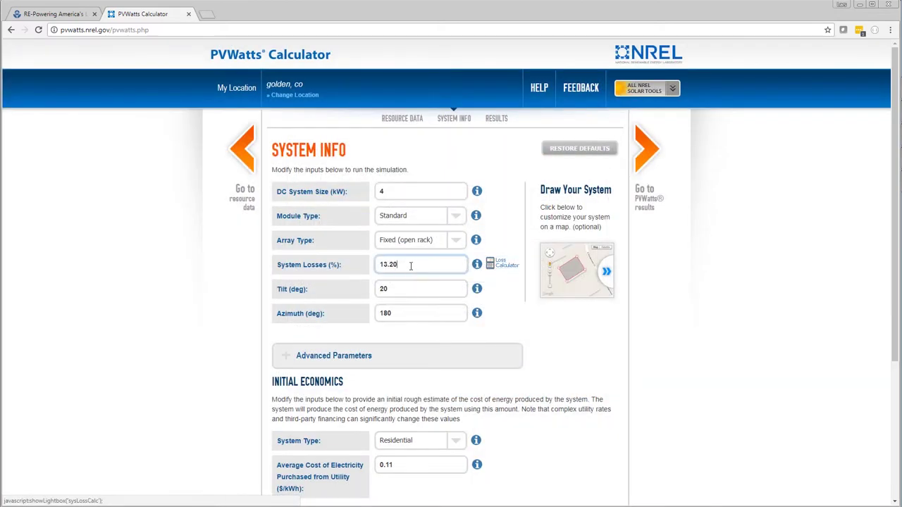
{"action": "left_click", "coordinate": [503, 268]}
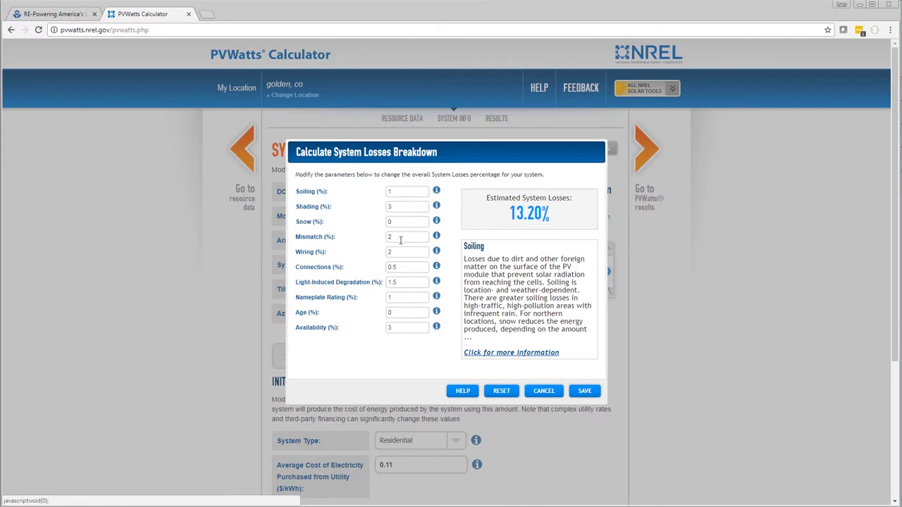
{"action": "left_click", "coordinate": [498, 392]}
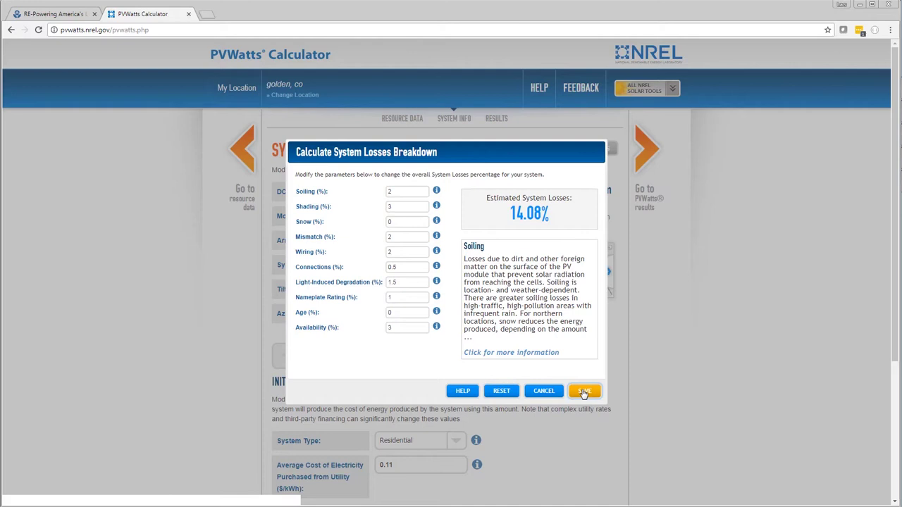
{"action": "left_click", "coordinate": [583, 392]}
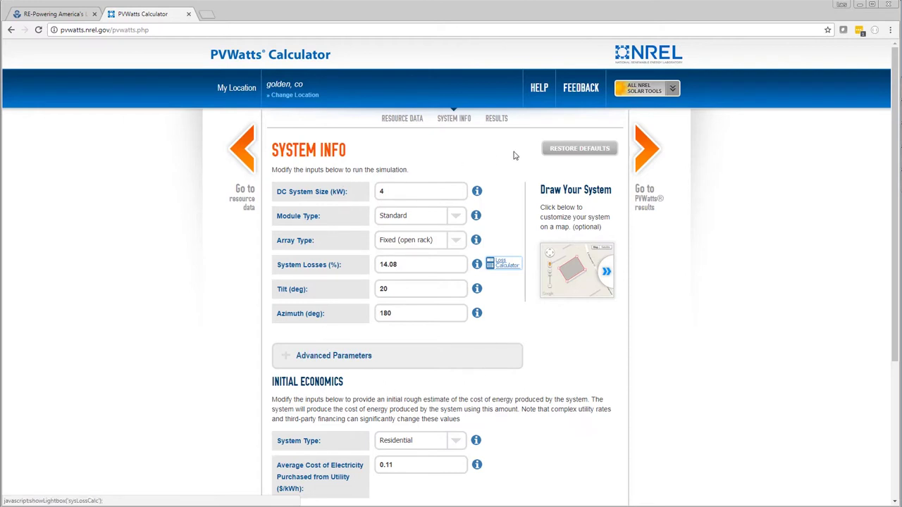
{"action": "left_click", "coordinate": [570, 151]}
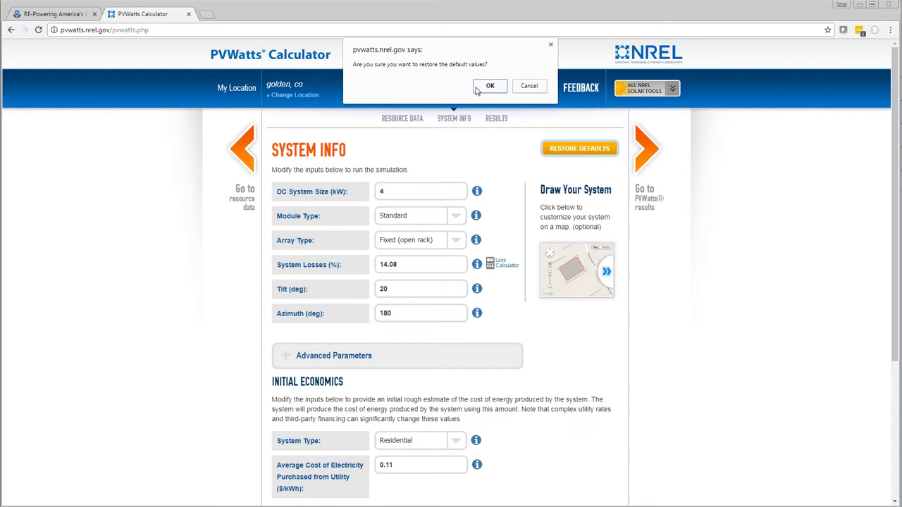
{"action": "left_click", "coordinate": [528, 86]}
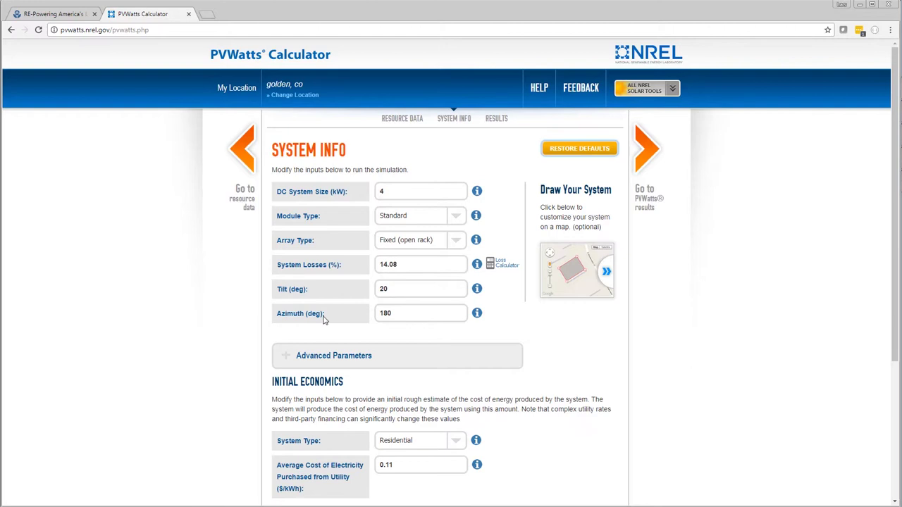
{"action": "left_click", "coordinate": [477, 313]}
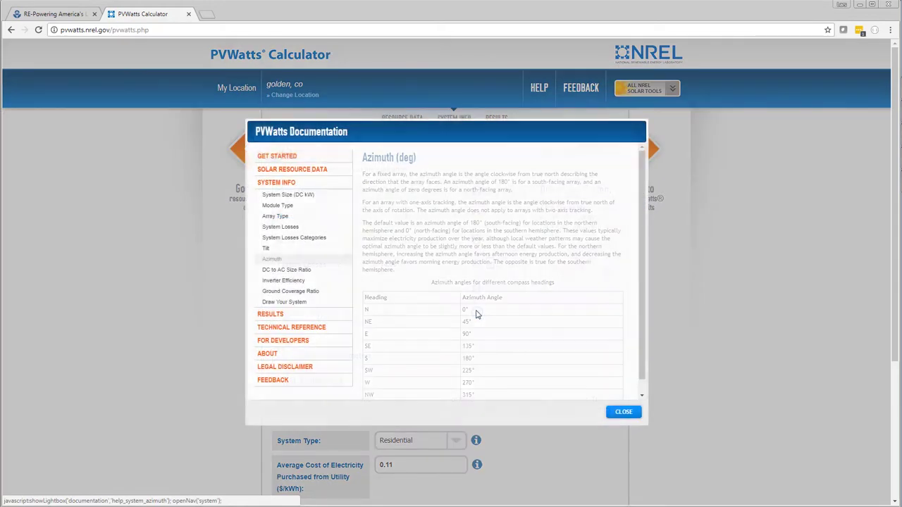
{"action": "scroll", "coordinate": [472, 282], "scroll_direction": "down", "scroll_amount": 3}
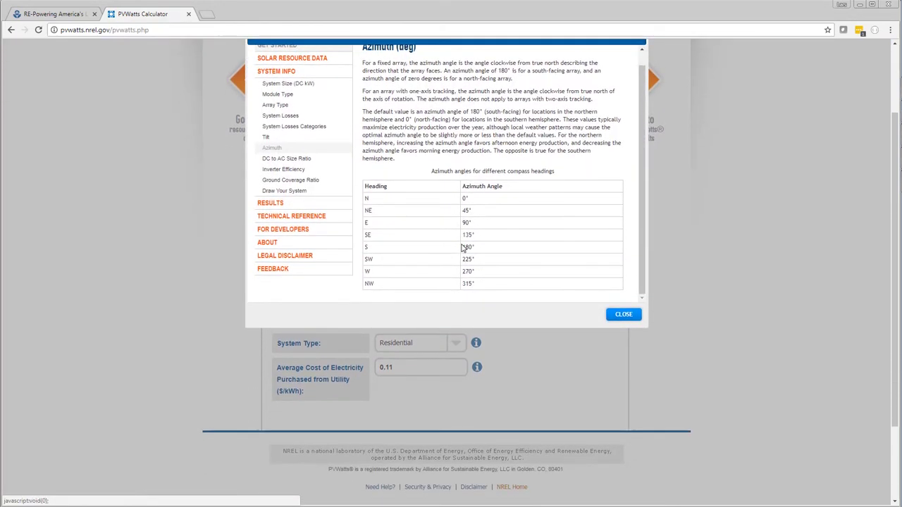
{"action": "scroll", "coordinate": [463, 248], "scroll_direction": "up", "scroll_amount": 3}
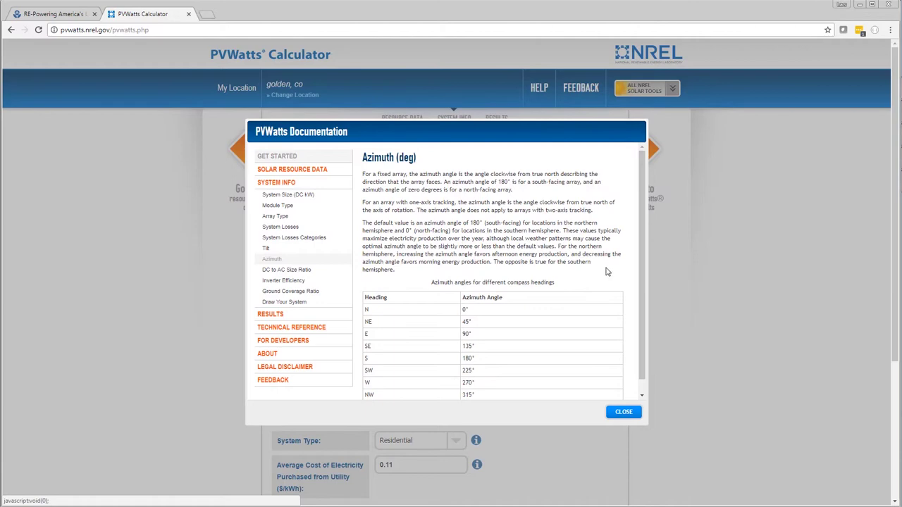
{"action": "left_click", "coordinate": [623, 412]}
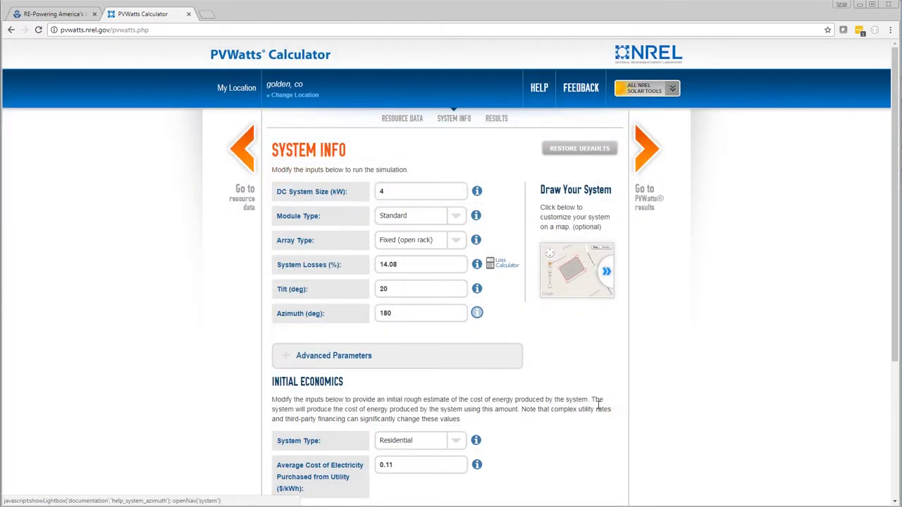
{"action": "left_click", "coordinate": [419, 313]}
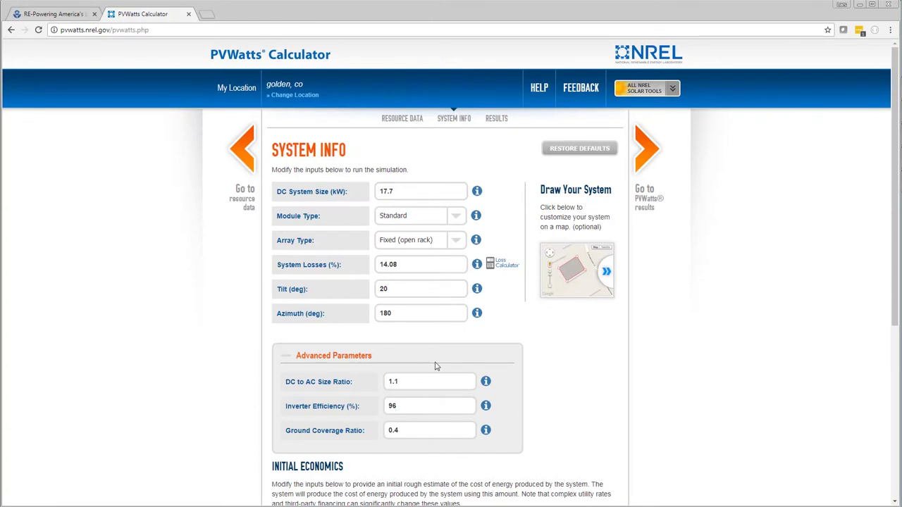
Step: Keep DC to AC ratio 1.1 and inverter efficiency 96%, checking the inverter efficiency help
{"action": "left_click", "coordinate": [426, 380]}
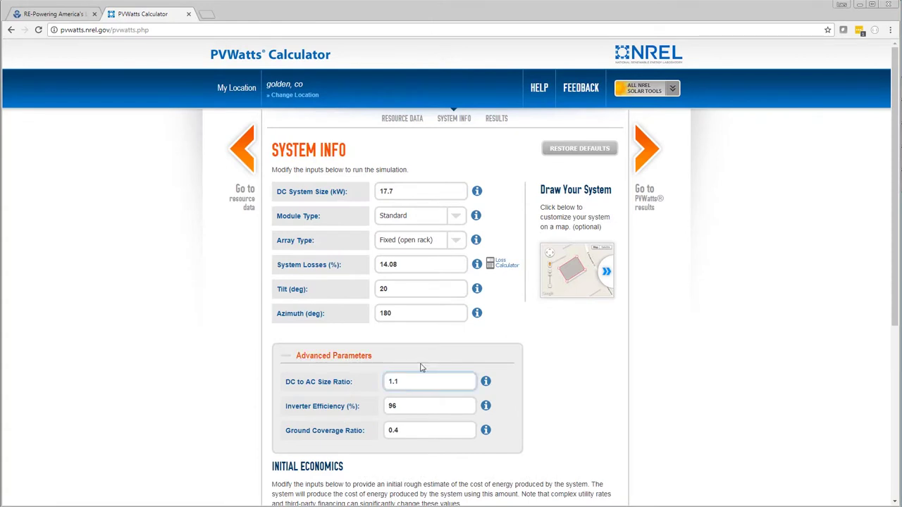
{"action": "double_click", "coordinate": [417, 407]}
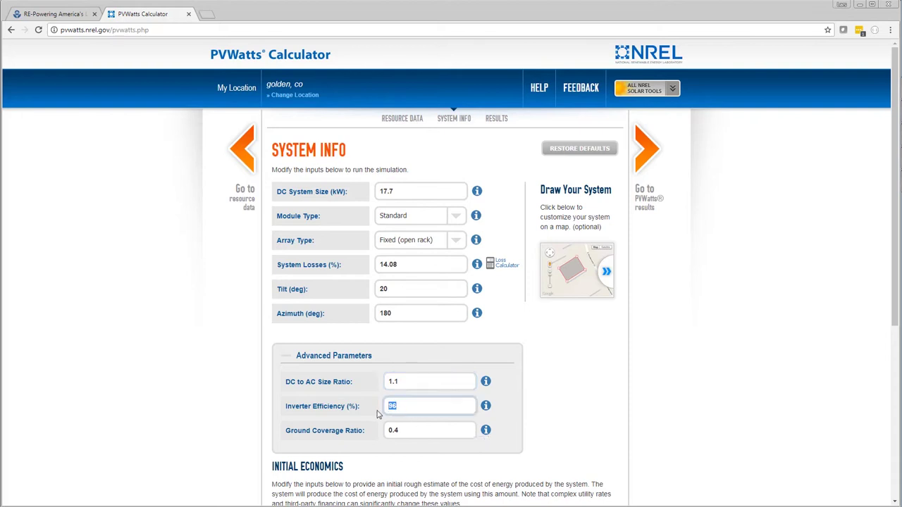
{"action": "left_click", "coordinate": [420, 408]}
{"action": "left_click", "coordinate": [486, 406]}
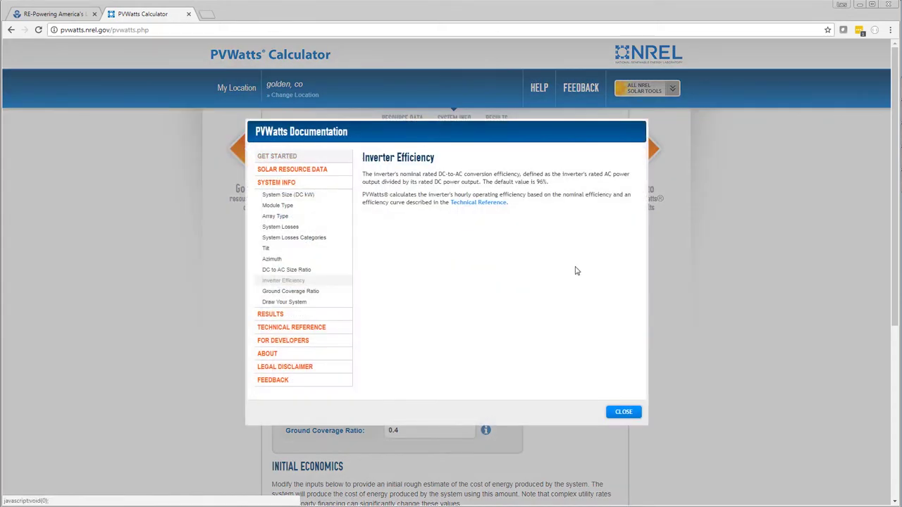
{"action": "left_click", "coordinate": [623, 415]}
{"action": "scroll", "coordinate": [415, 282], "scroll_direction": "down", "scroll_amount": 1}
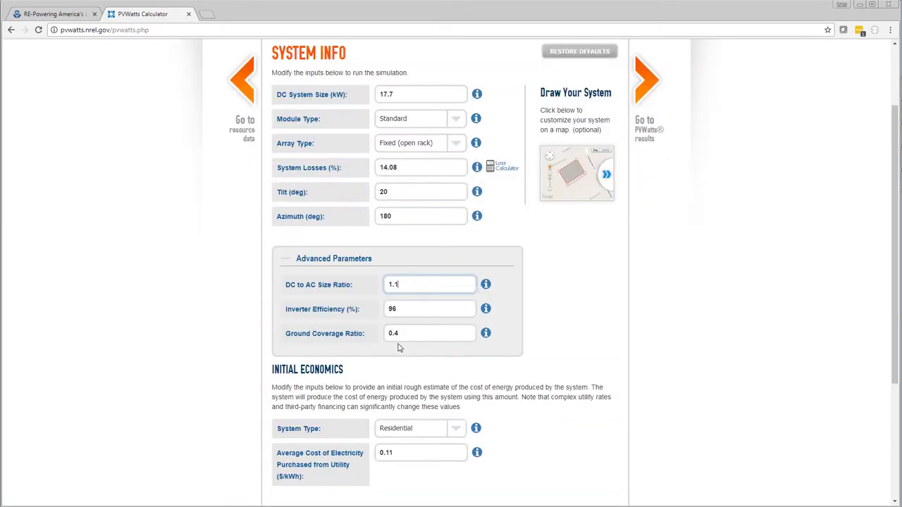
{"action": "left_click", "coordinate": [332, 259]}
{"action": "scroll", "coordinate": [358, 288], "scroll_direction": "down", "scroll_amount": 3}
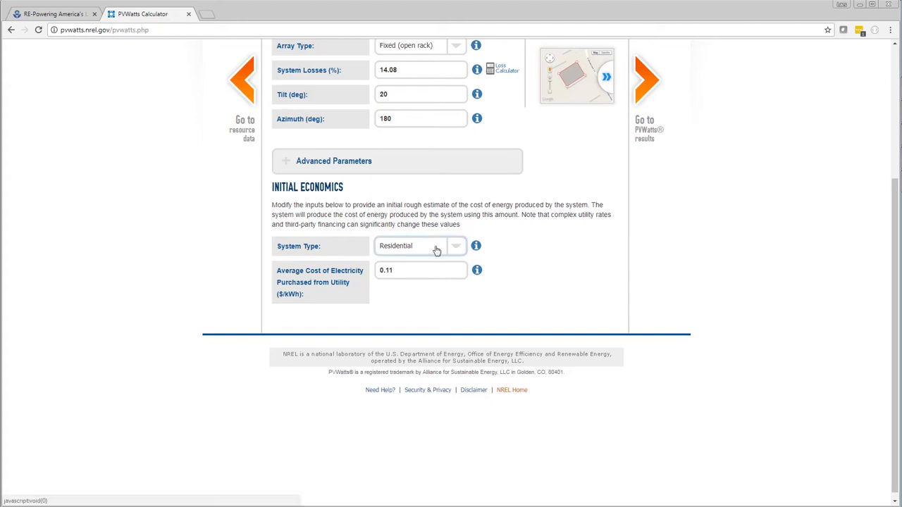
{"action": "left_click", "coordinate": [456, 250]}
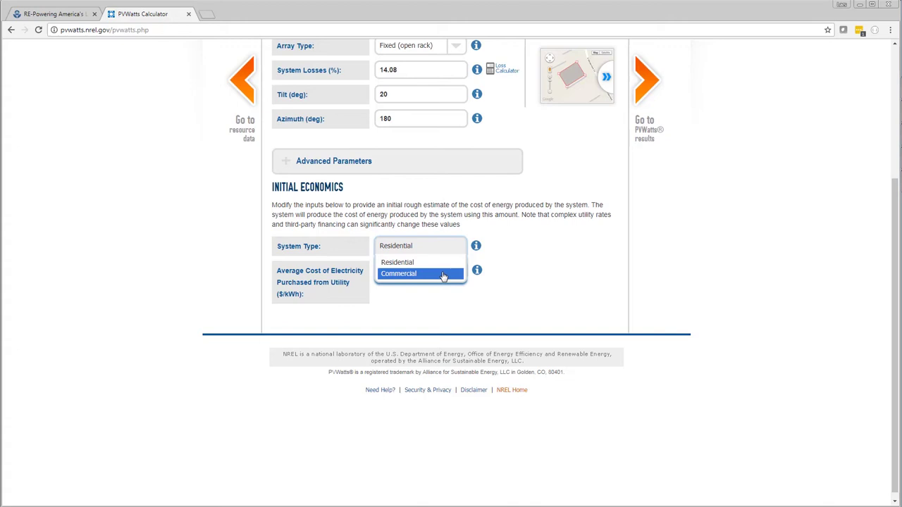
{"action": "left_click", "coordinate": [443, 274]}
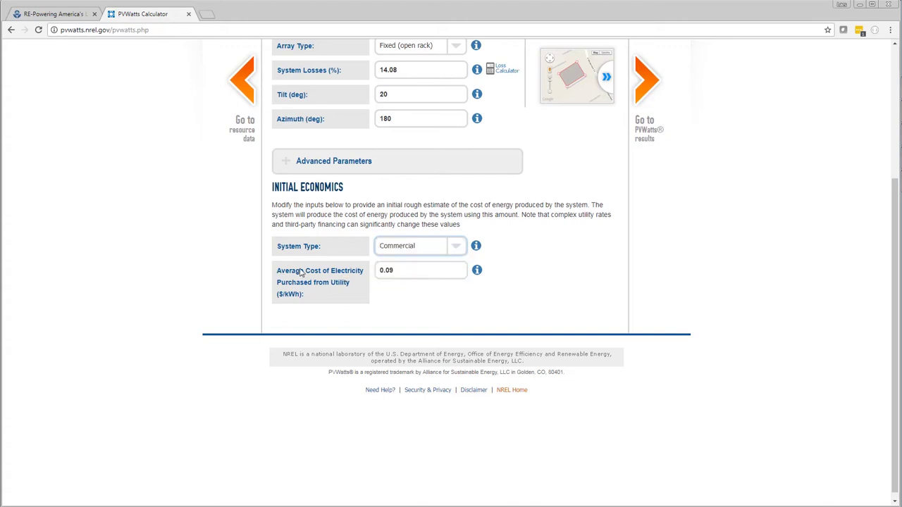
{"action": "left_click", "coordinate": [410, 270]}
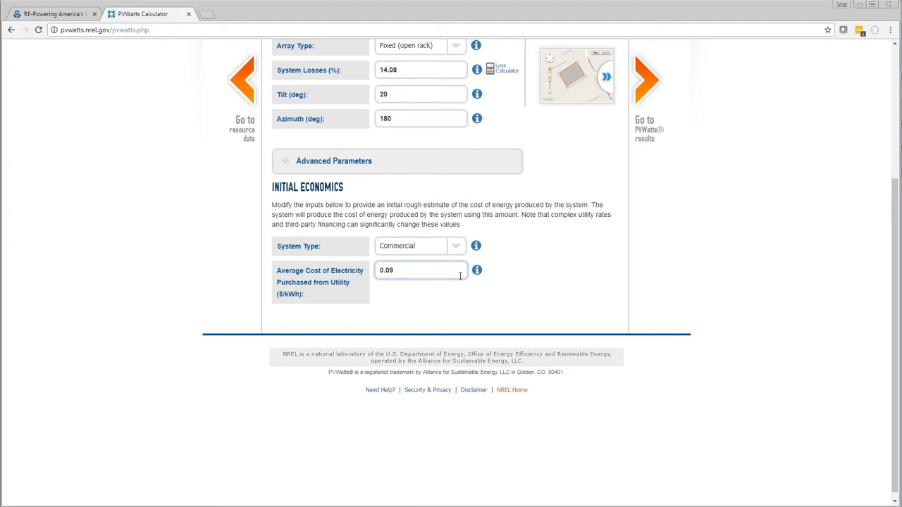
{"action": "scroll", "coordinate": [554, 285], "scroll_direction": "up", "scroll_amount": 2}
{"action": "scroll", "coordinate": [554, 285], "scroll_direction": "up", "scroll_amount": 1}
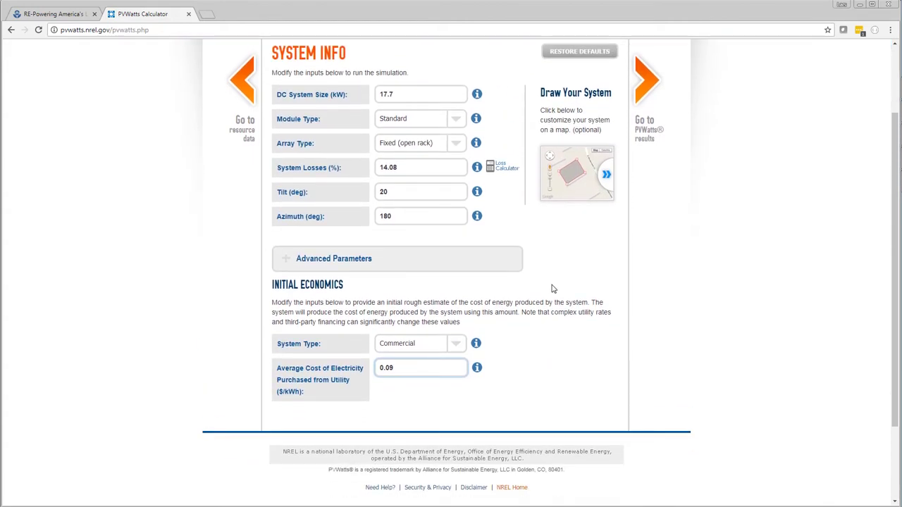
{"action": "scroll", "coordinate": [554, 284], "scroll_direction": "down", "scroll_amount": 2}
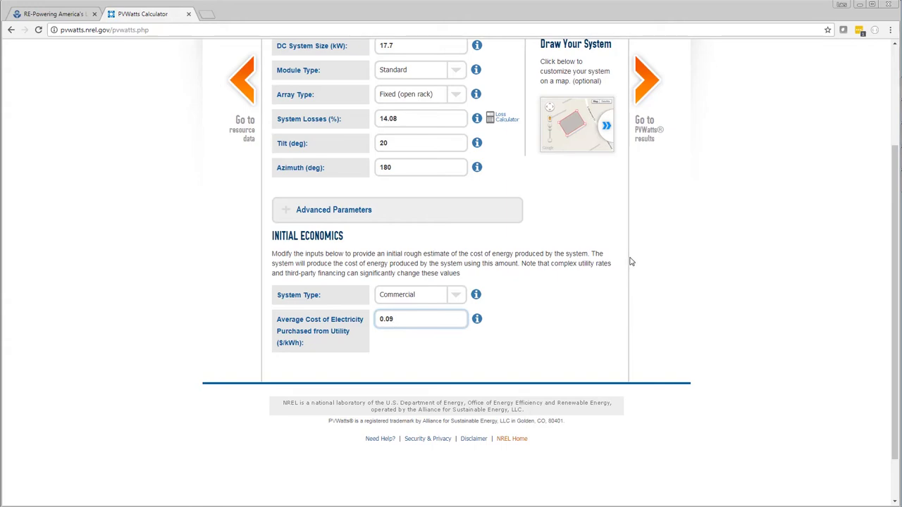
{"action": "scroll", "coordinate": [631, 258], "scroll_direction": "up", "scroll_amount": 3}
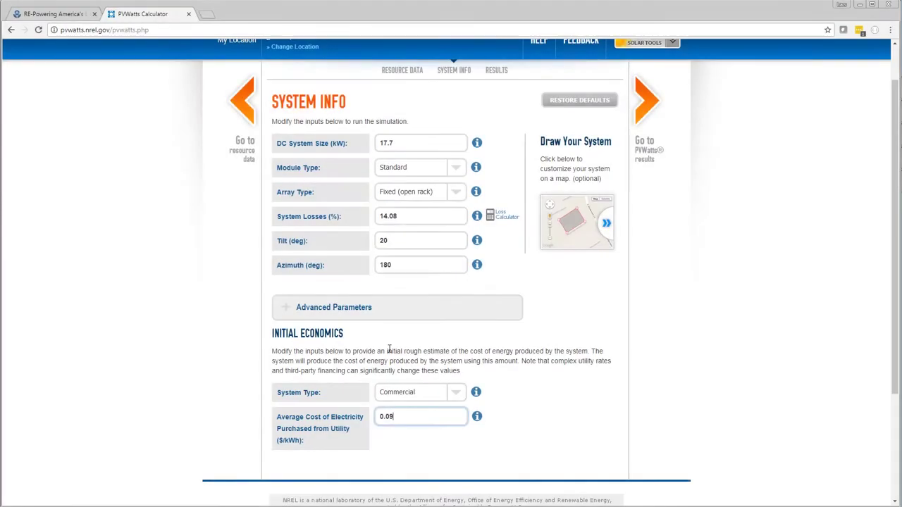
Step: Run the simulation and review the results showing 25,827 kWh per year
{"action": "left_click", "coordinate": [644, 104]}
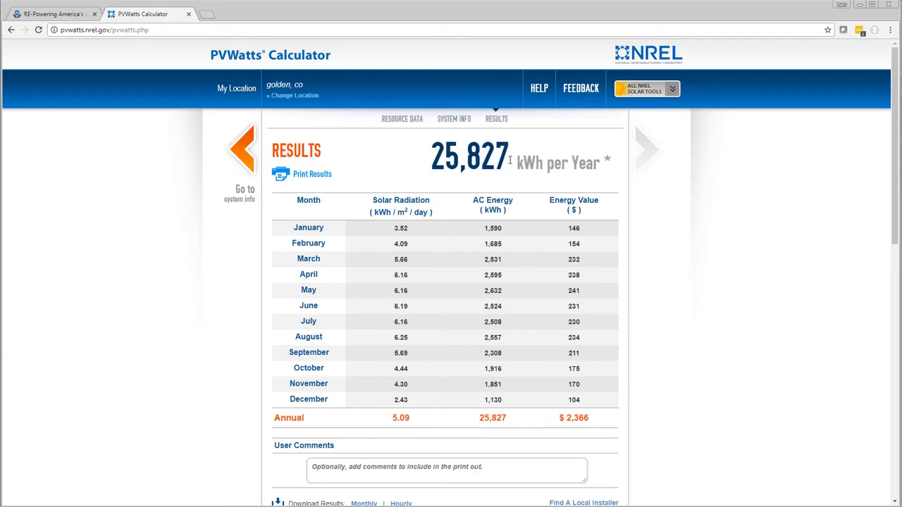
{"action": "scroll", "coordinate": [397, 305], "scroll_direction": "down", "scroll_amount": 4}
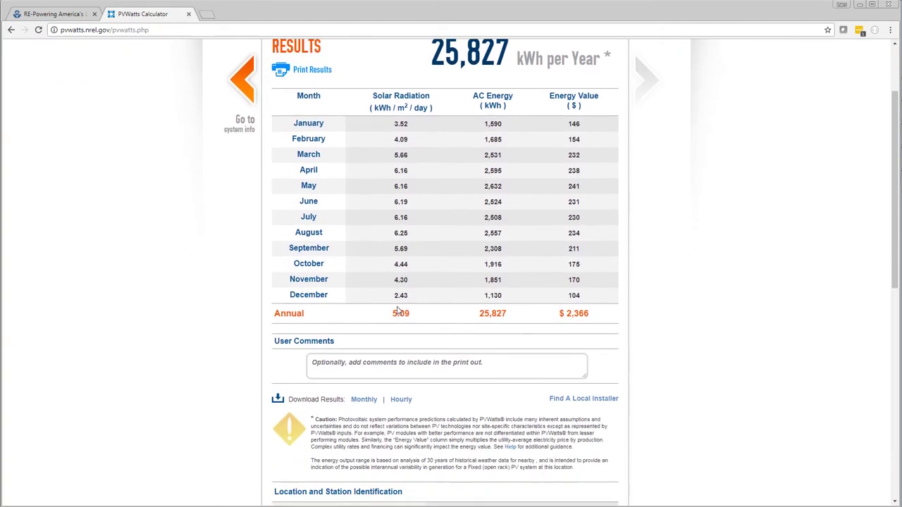
{"action": "scroll", "coordinate": [398, 305], "scroll_direction": "down", "scroll_amount": 1}
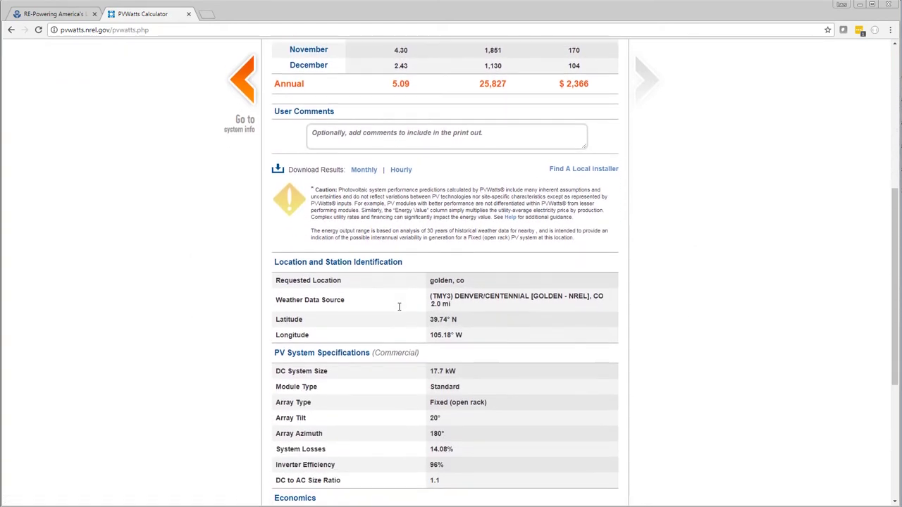
{"action": "scroll", "coordinate": [399, 308], "scroll_direction": "down", "scroll_amount": 1}
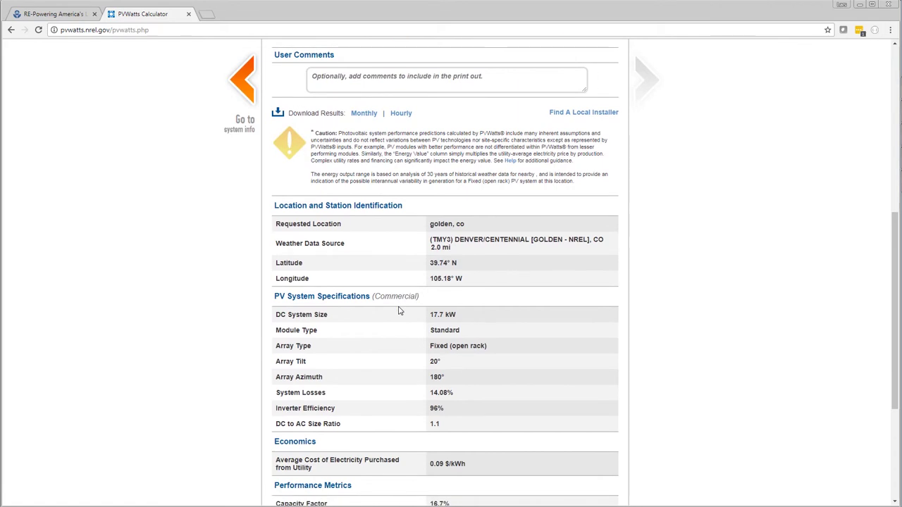
{"action": "scroll", "coordinate": [398, 310], "scroll_direction": "up", "scroll_amount": 6}
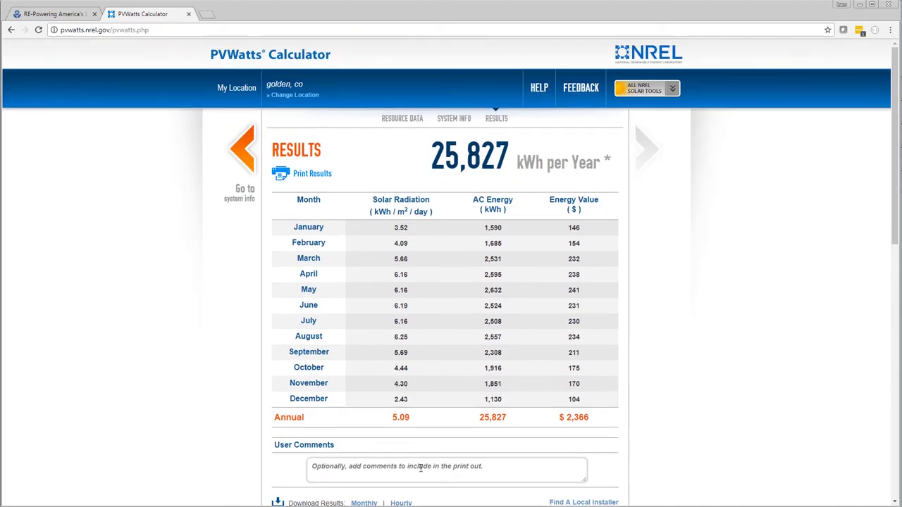
Step: Add the user comment 'Webinar Example' and download the hourly results CSV
{"action": "left_click", "coordinate": [421, 468]}
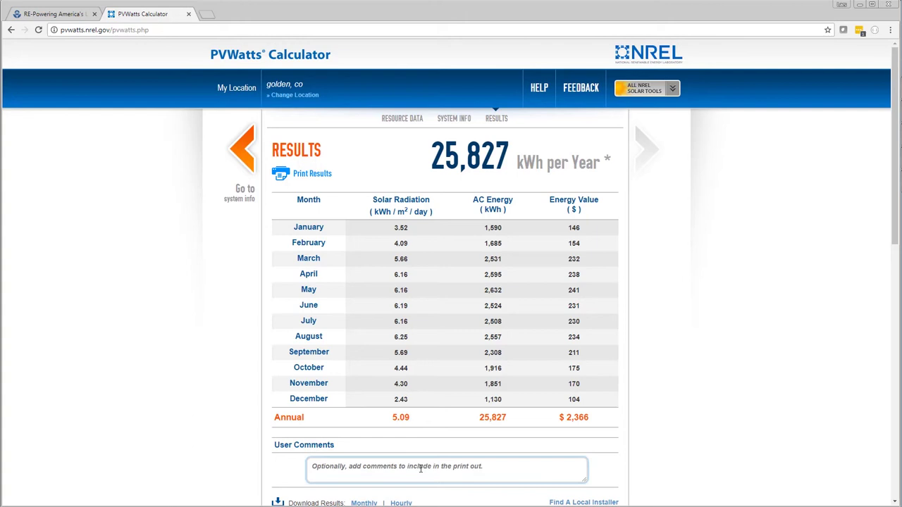
{"action": "type", "text": "Webinar E"}
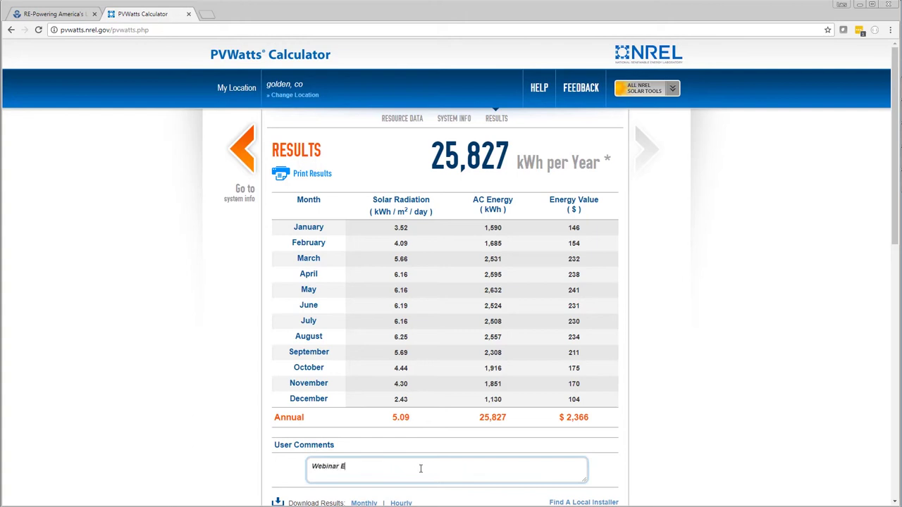
{"action": "type", "text": "xample"}
{"action": "scroll", "coordinate": [415, 465], "scroll_direction": "down", "scroll_amount": 2}
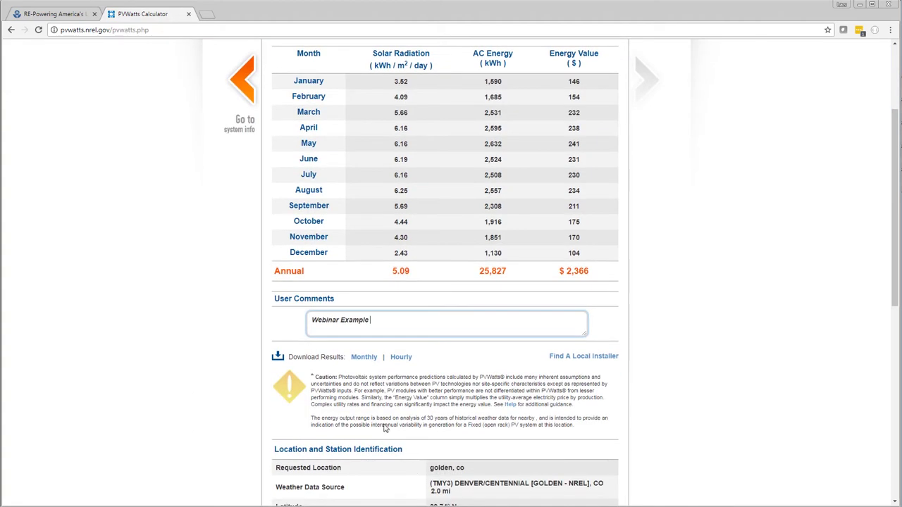
{"action": "left_click", "coordinate": [398, 360]}
Step: Open pvwatts_hourly (1).csv in Excel and scroll through the hourly output rows
{"action": "left_click", "coordinate": [86, 495]}
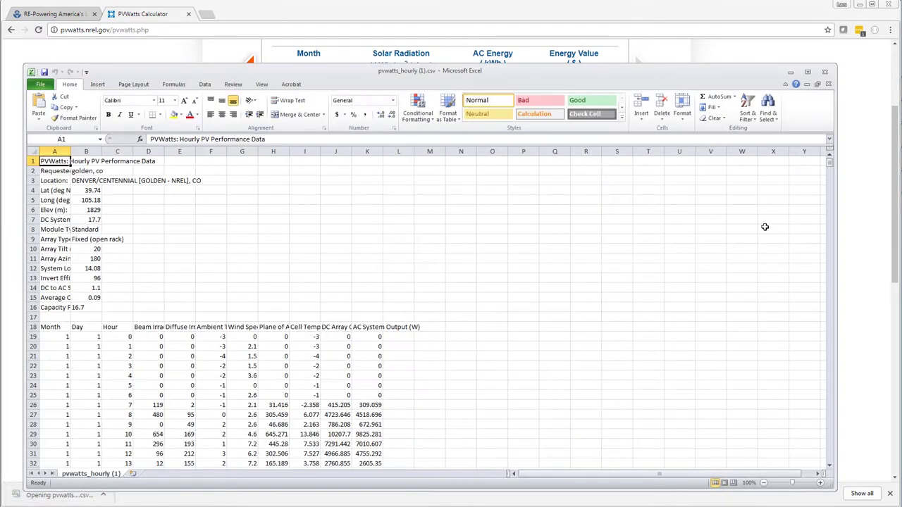
{"action": "left_click_drag", "start_coordinate": [830, 167], "coordinate": [829, 169]}
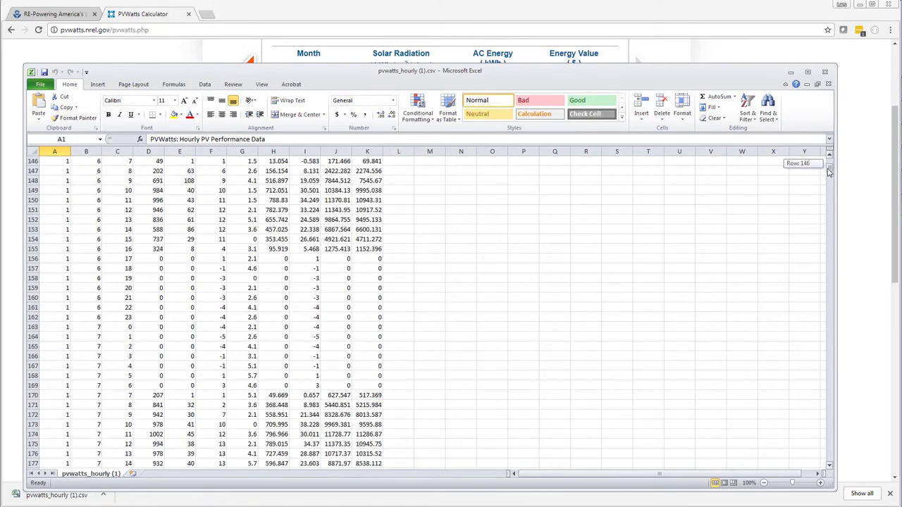
{"action": "scroll", "coordinate": [281, 310], "scroll_direction": "up", "scroll_amount": 13}
{"action": "scroll", "coordinate": [282, 308], "scroll_direction": "up", "scroll_amount": 20}
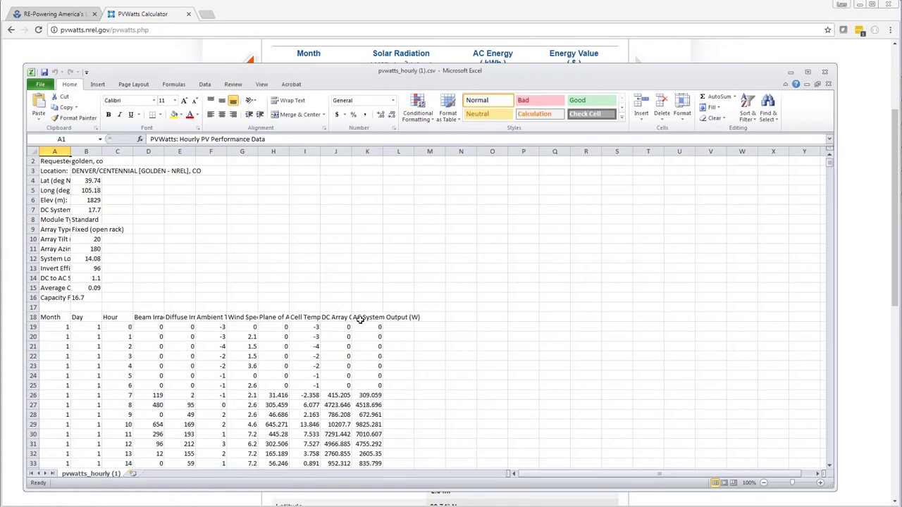
Step: Close Excel and return to the PVWatts results page
{"action": "left_click", "coordinate": [825, 71]}
{"action": "scroll", "coordinate": [533, 313], "scroll_direction": "down", "scroll_amount": 4}
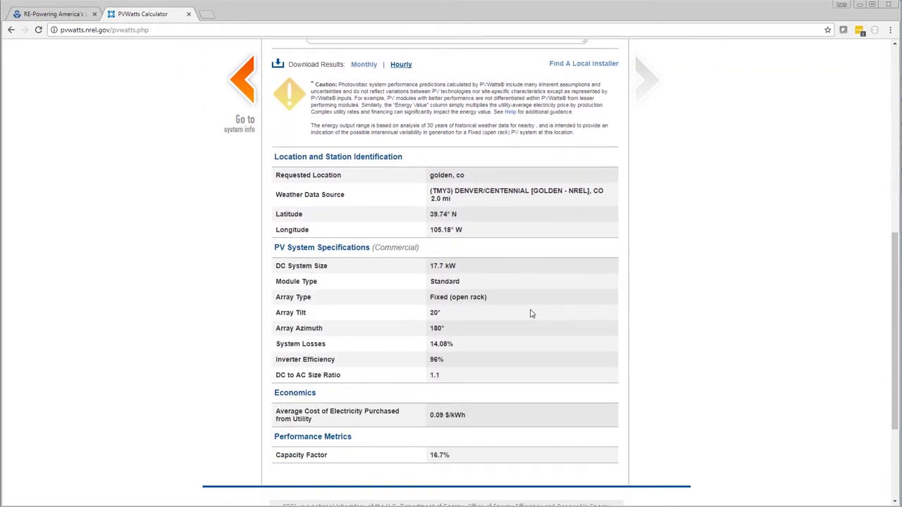
{"action": "scroll", "coordinate": [532, 314], "scroll_direction": "up", "scroll_amount": 6}
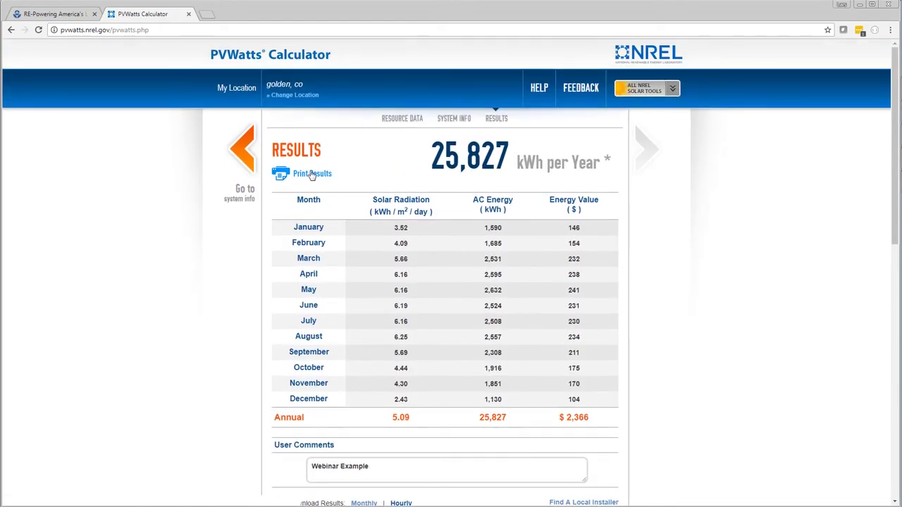
Step: Preview the two-page printable results report, then cancel without printing
{"action": "left_click", "coordinate": [312, 175]}
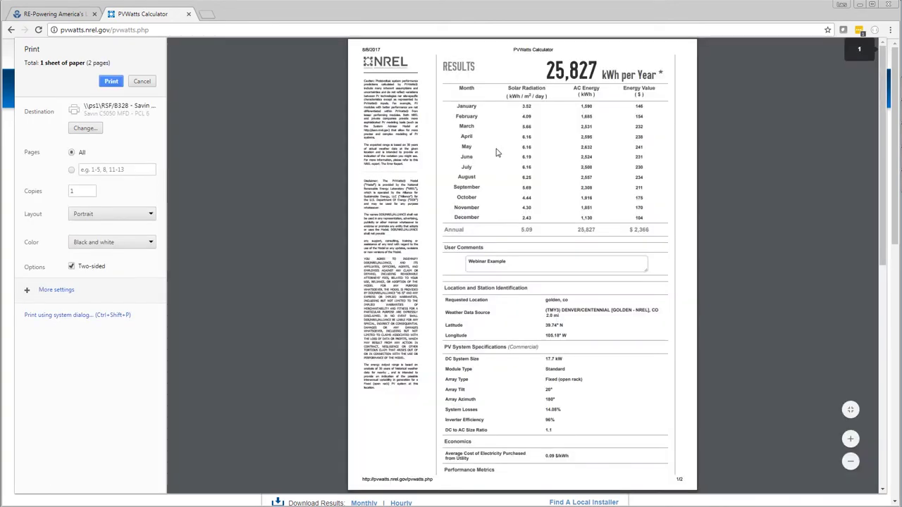
{"action": "scroll", "coordinate": [493, 211], "scroll_direction": "down", "scroll_amount": 5}
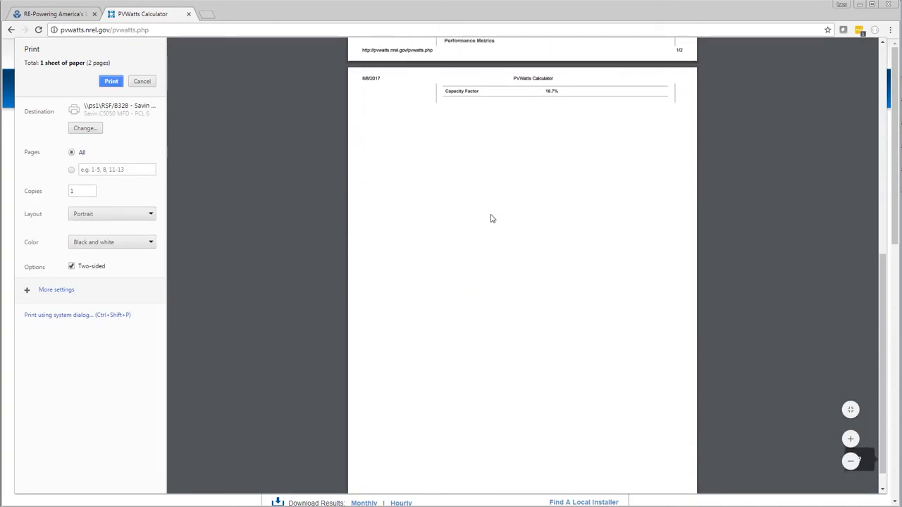
{"action": "scroll", "coordinate": [497, 215], "scroll_direction": "up", "scroll_amount": 5}
{"action": "scroll", "coordinate": [453, 158], "scroll_direction": "down", "scroll_amount": 11}
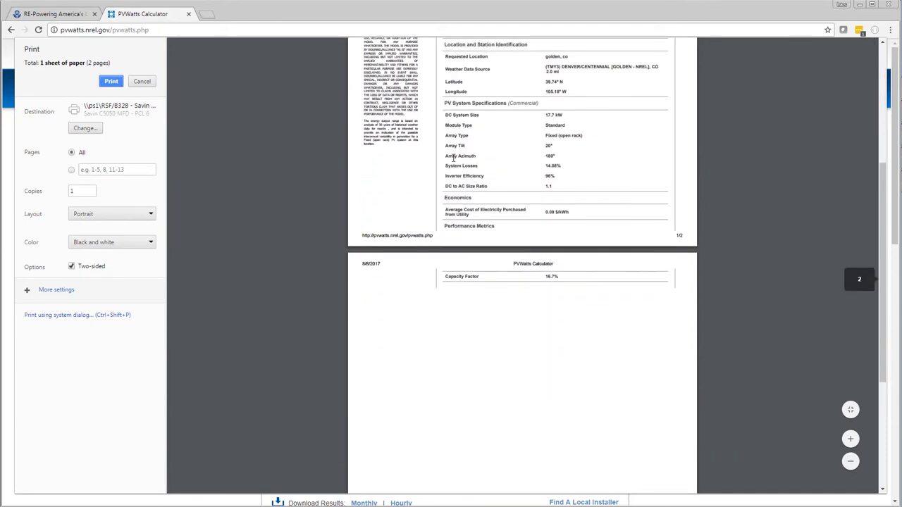
{"action": "scroll", "coordinate": [453, 158], "scroll_direction": "up", "scroll_amount": 12}
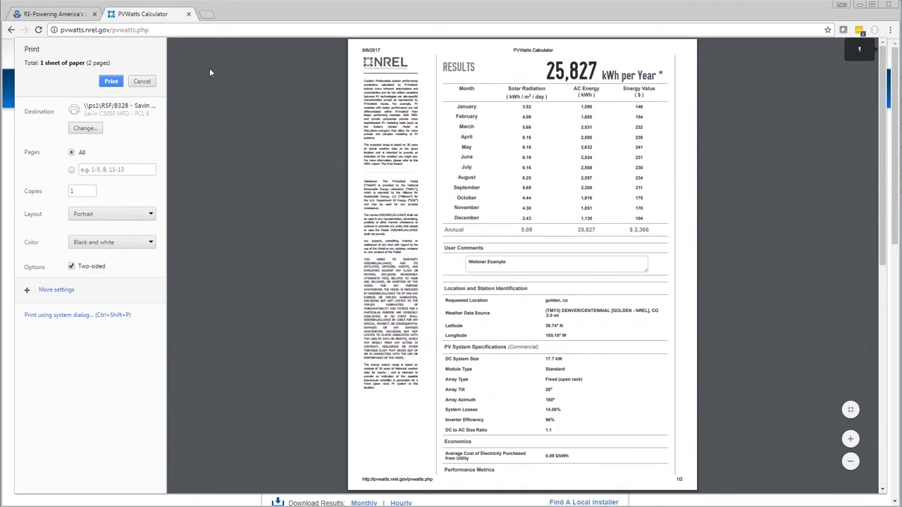
{"action": "left_click", "coordinate": [141, 82]}
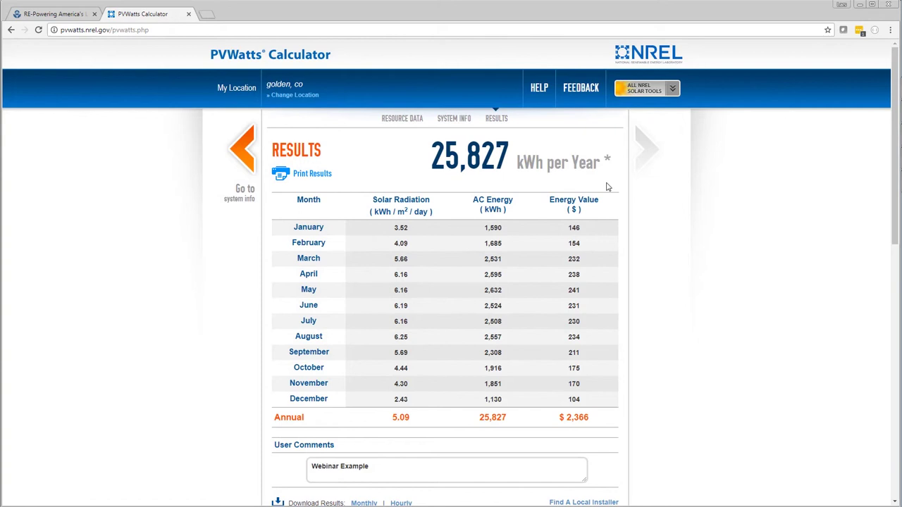
Step: Search for solar installers near golden, co in a new tab, then return to the results
{"action": "scroll", "coordinate": [601, 183], "scroll_direction": "down", "scroll_amount": 3}
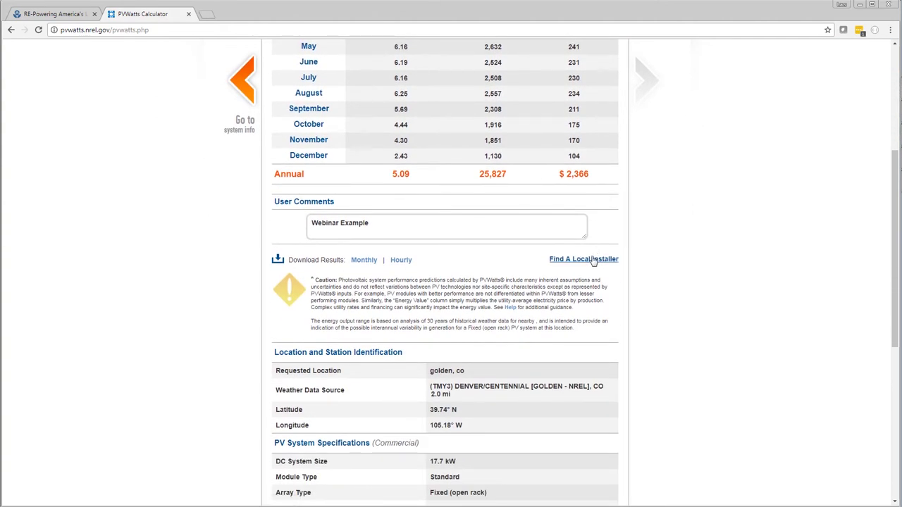
{"action": "left_click", "coordinate": [592, 259]}
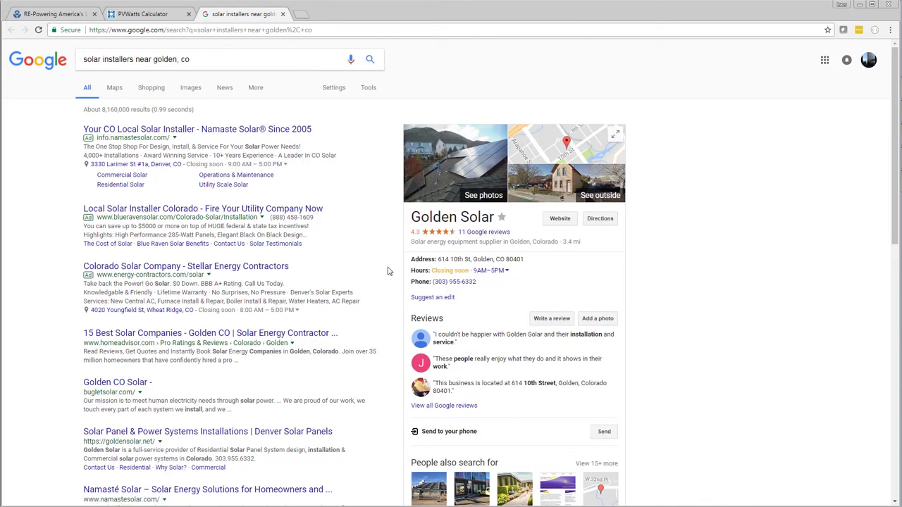
{"action": "left_click", "coordinate": [145, 14]}
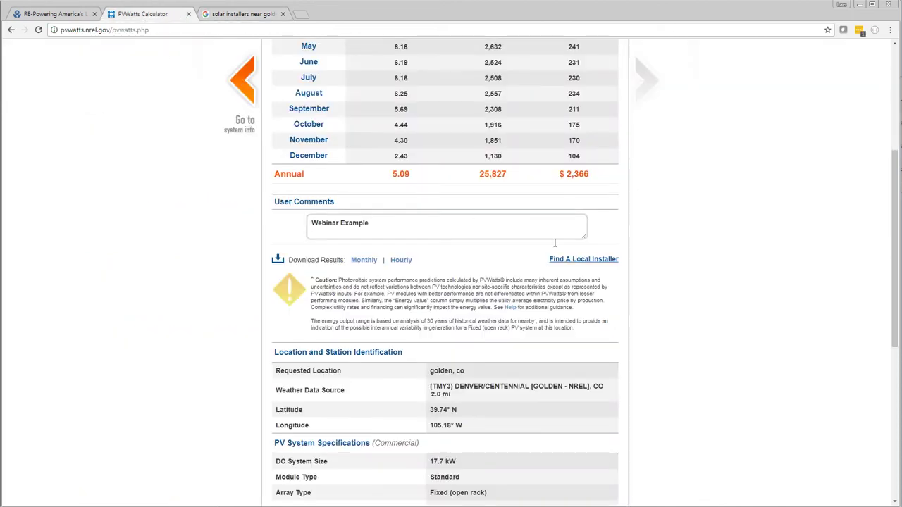
{"action": "scroll", "coordinate": [671, 316], "scroll_direction": "down", "scroll_amount": 4}
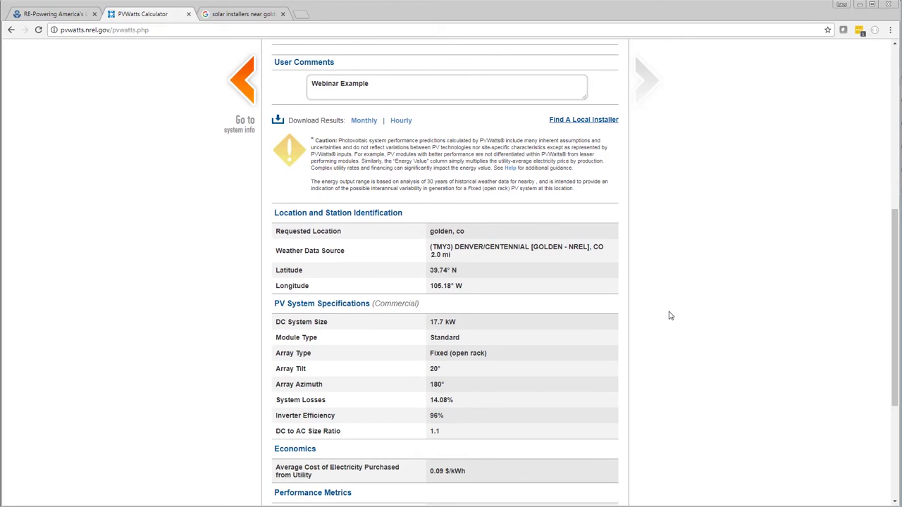